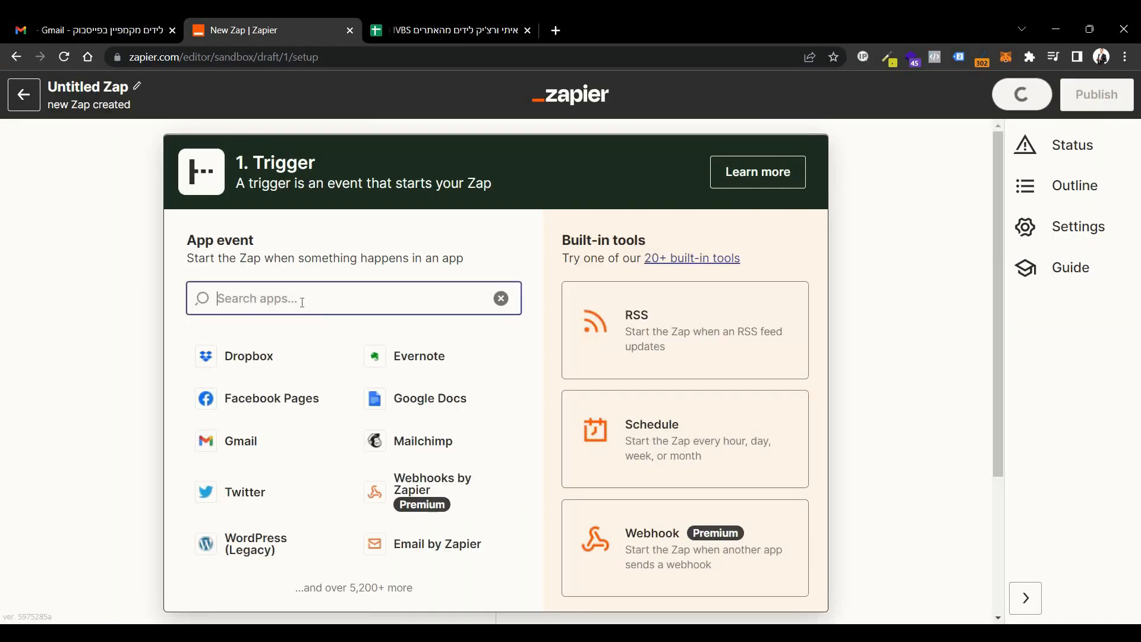
# Find the Facebook Lead Ads app and use its New Lead event as the Zap's trigger.
pyautogui.write('facebook')
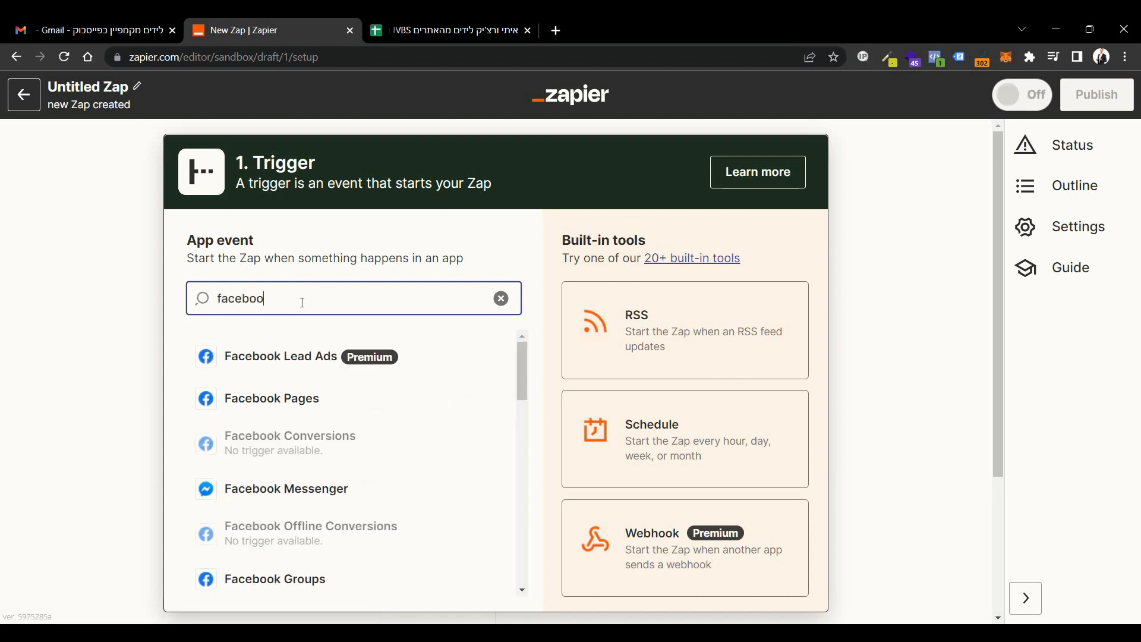
pyautogui.click(318, 365)
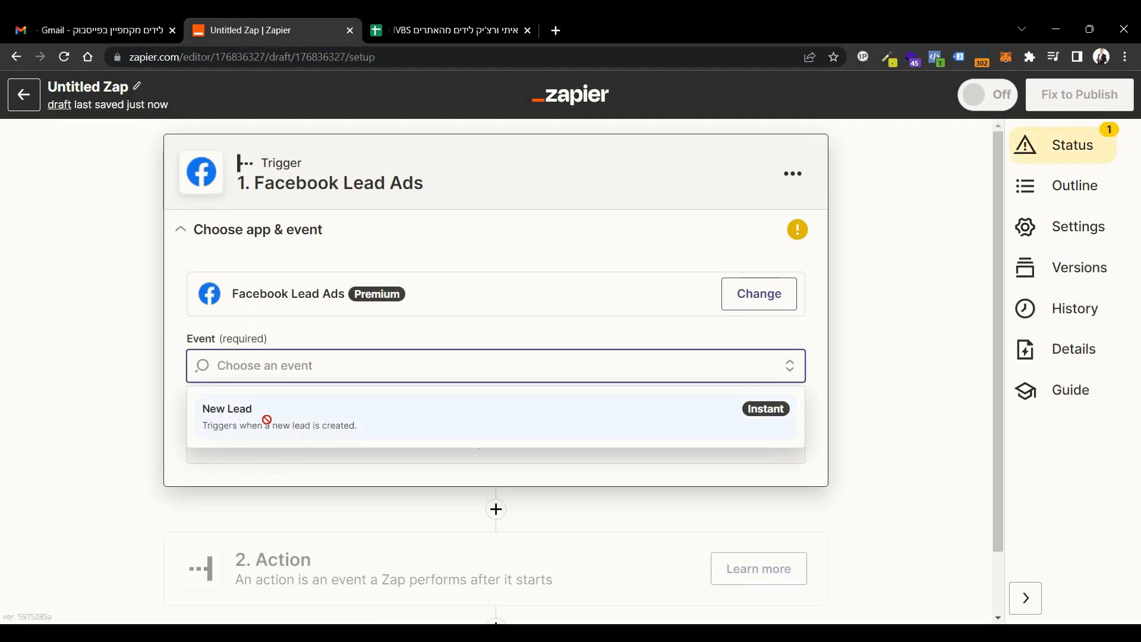
pyautogui.click(270, 426)
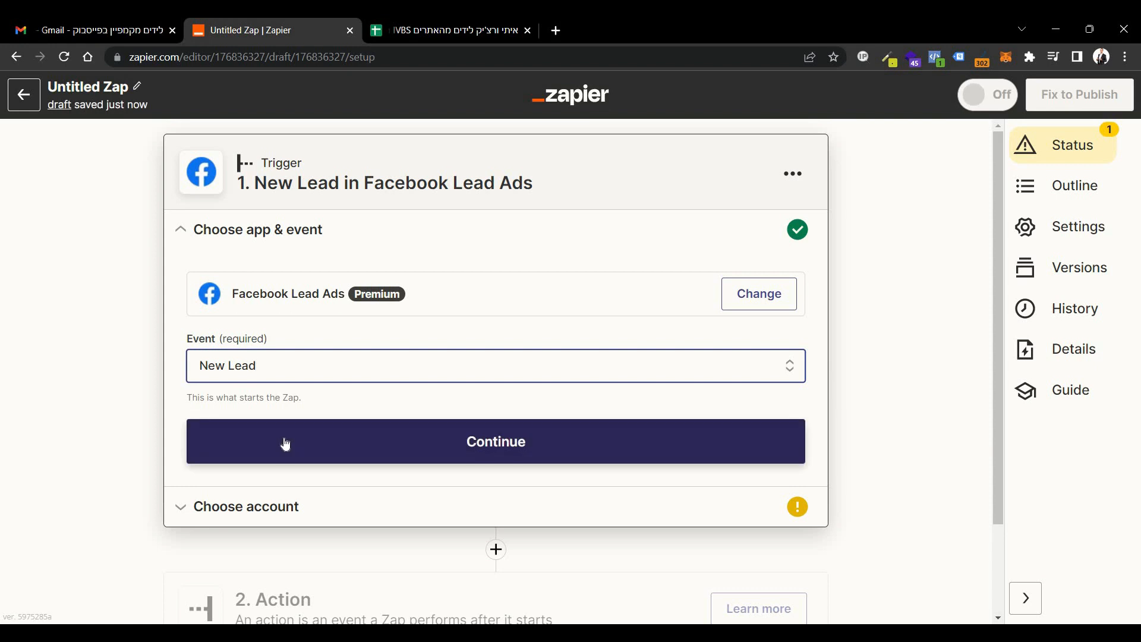
pyautogui.click(280, 437)
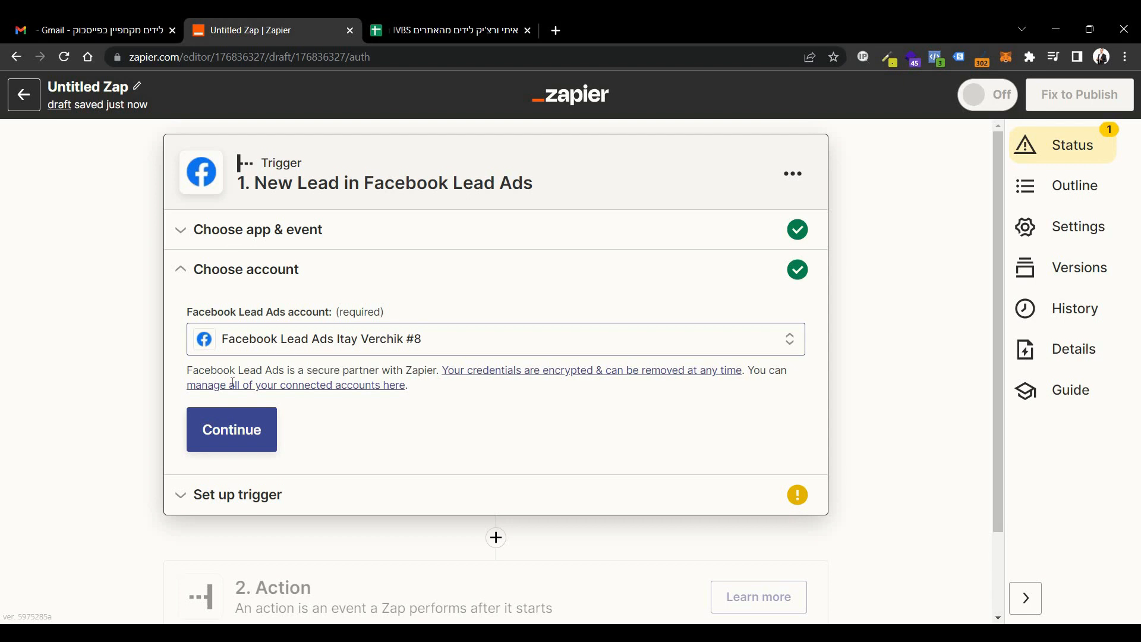
# Accept the connected Facebook account, select the website-building business page and choose the form "online success academy 8.2.2022, 11:25" for the trigger.
pyautogui.click(225, 430)
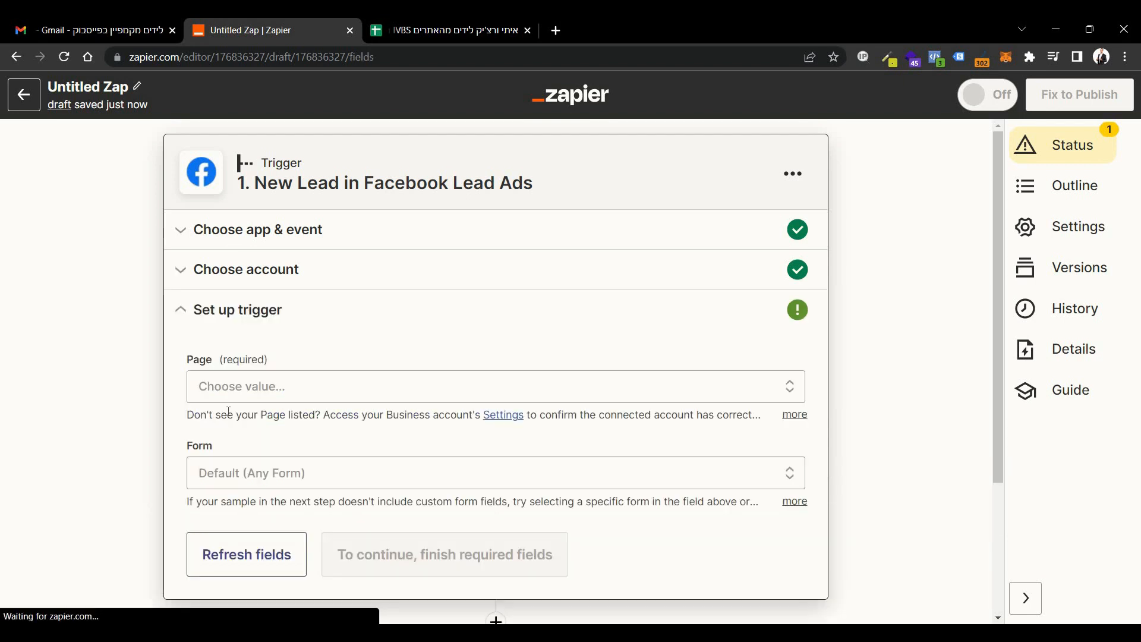
pyautogui.click(293, 395)
pyautogui.click(350, 415)
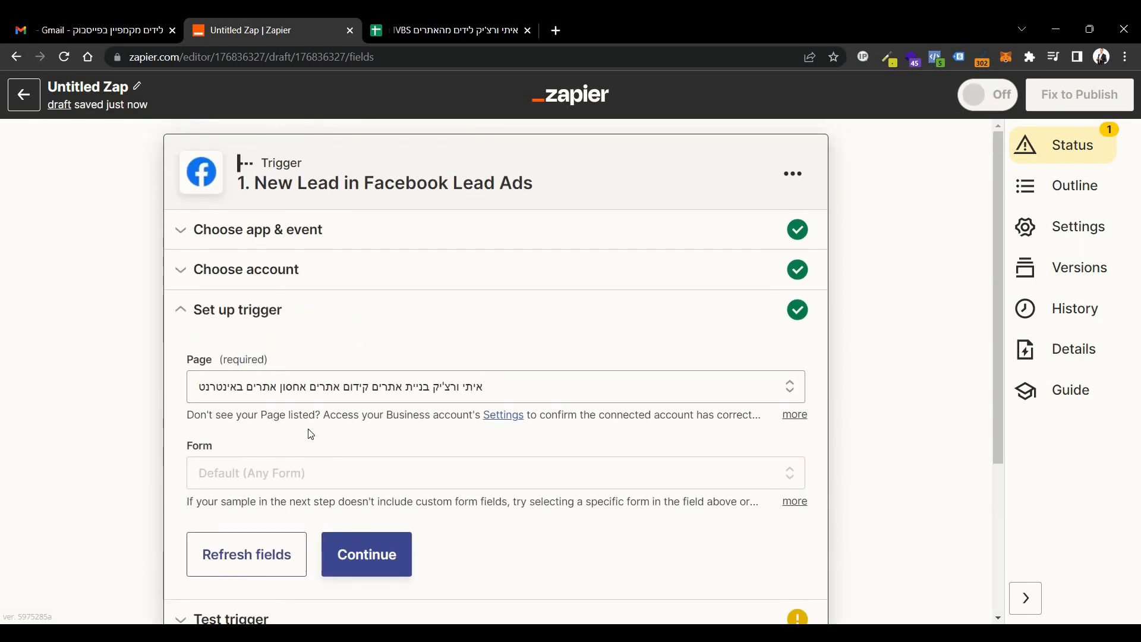
pyautogui.click(286, 471)
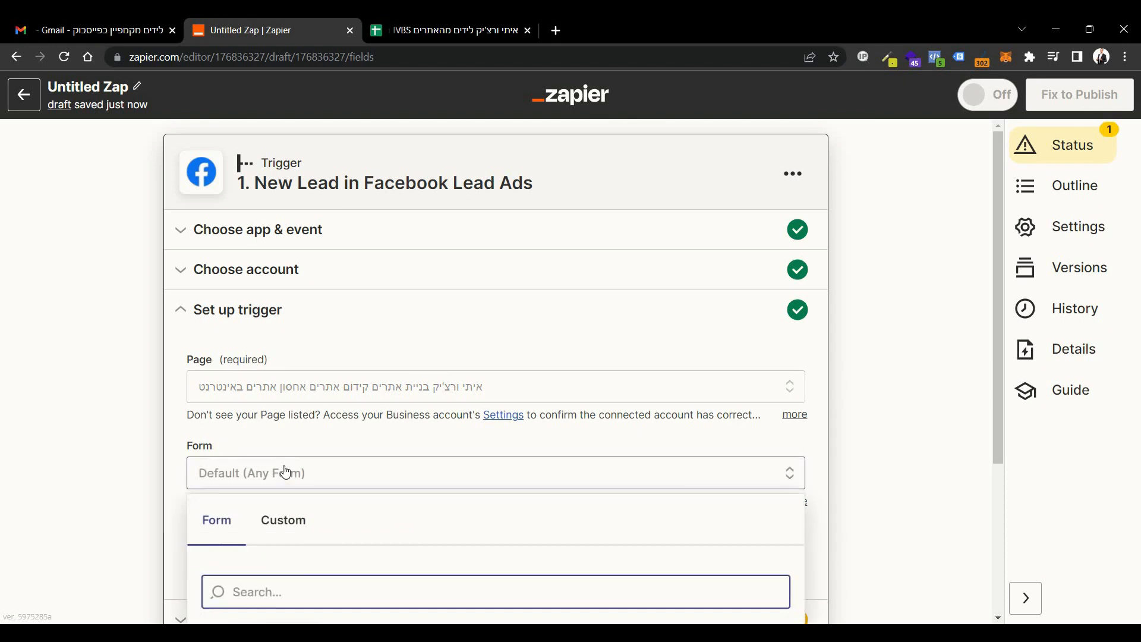
pyautogui.scroll(-2, 280, 482)
pyautogui.click(278, 520)
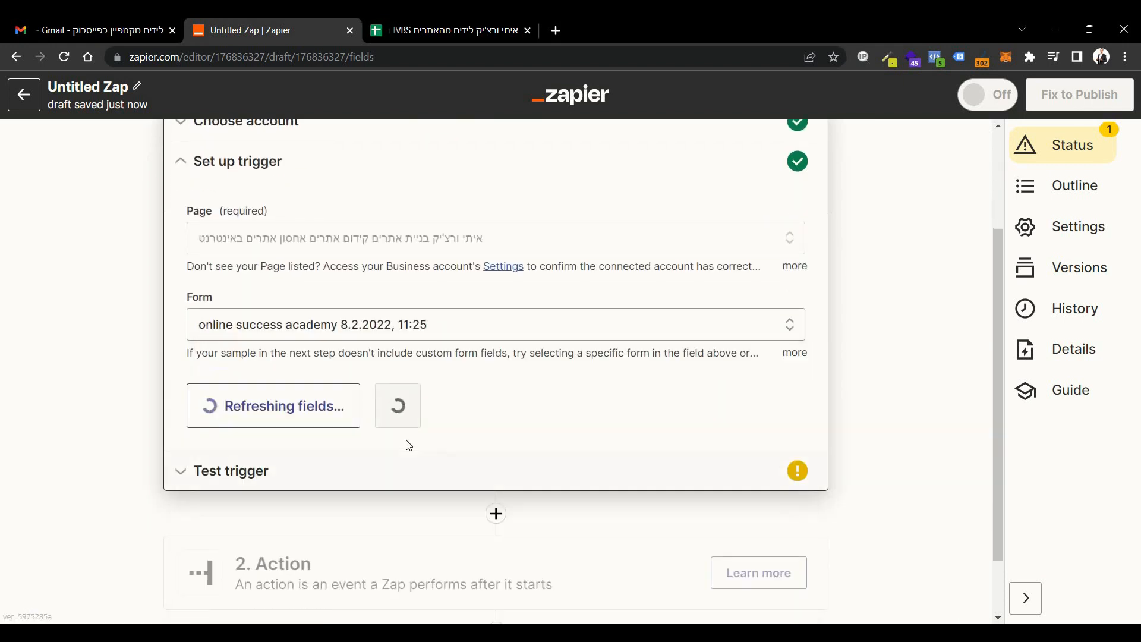
pyautogui.click(380, 404)
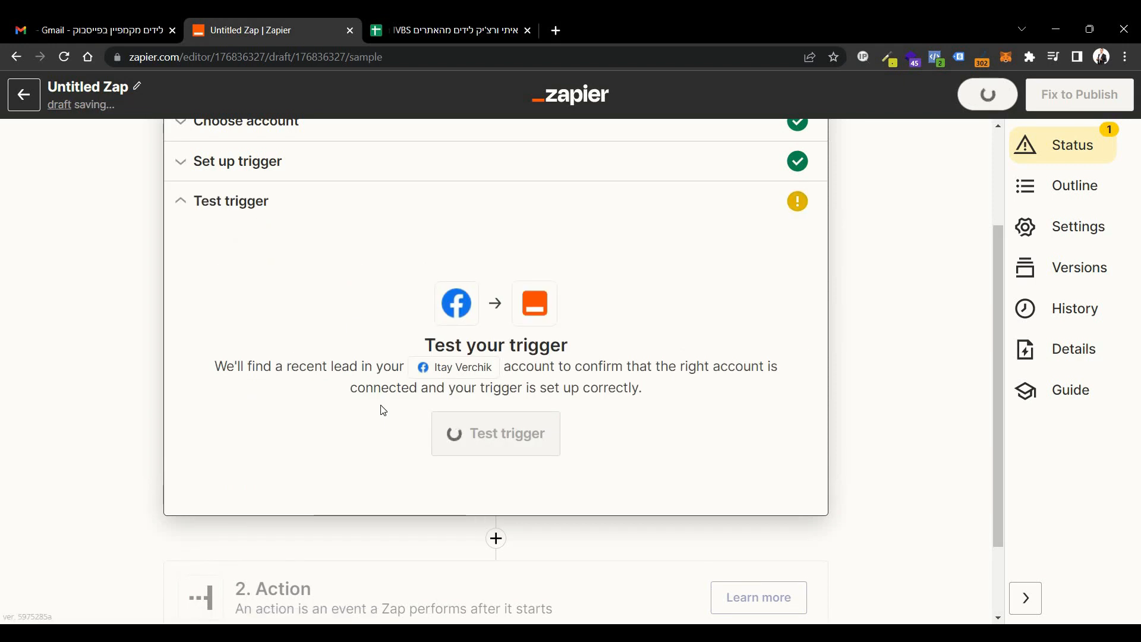
# Test the trigger with a recent Facebook lead and continue to the action setup.
pyautogui.click(526, 432)
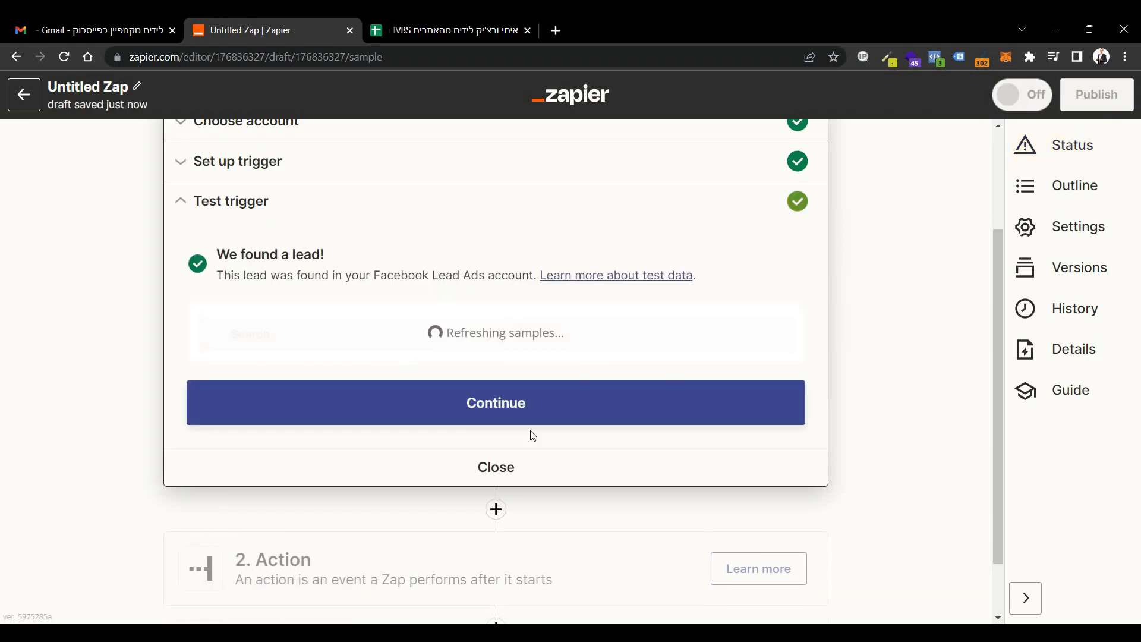
pyautogui.scroll(-2, 446, 476)
pyautogui.moveTo(270, 491); pyautogui.dragTo(285, 445)
pyautogui.click(275, 453)
pyautogui.scroll(-3, 294, 442)
pyautogui.click(376, 506)
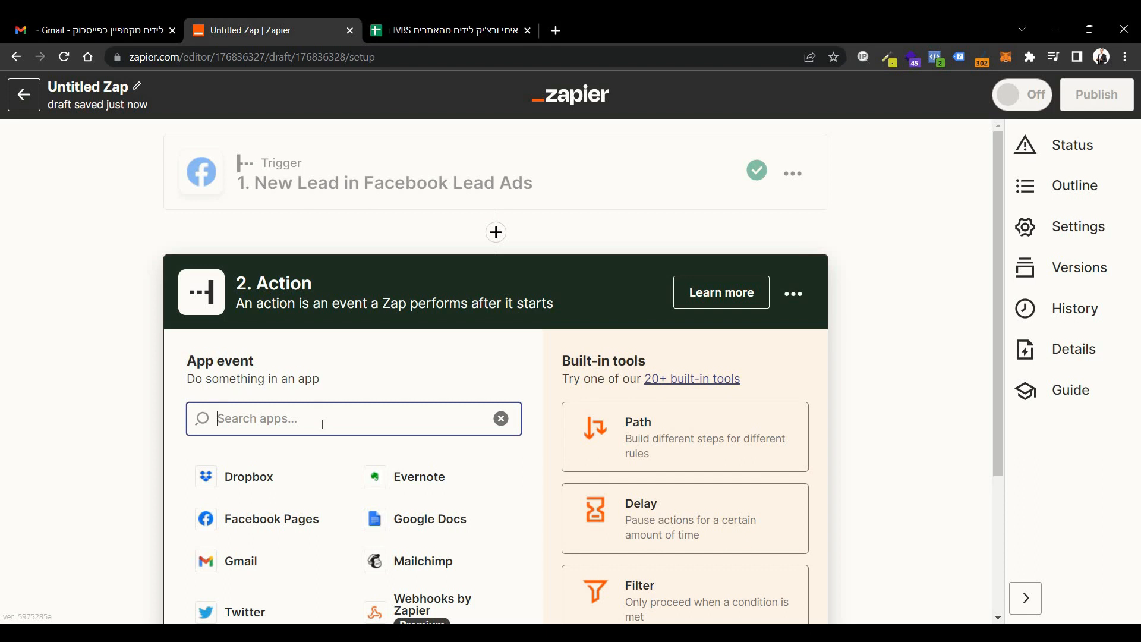
# Set the Zap's action to Gmail with the Send Email event.
pyautogui.click(245, 565)
pyautogui.click(257, 488)
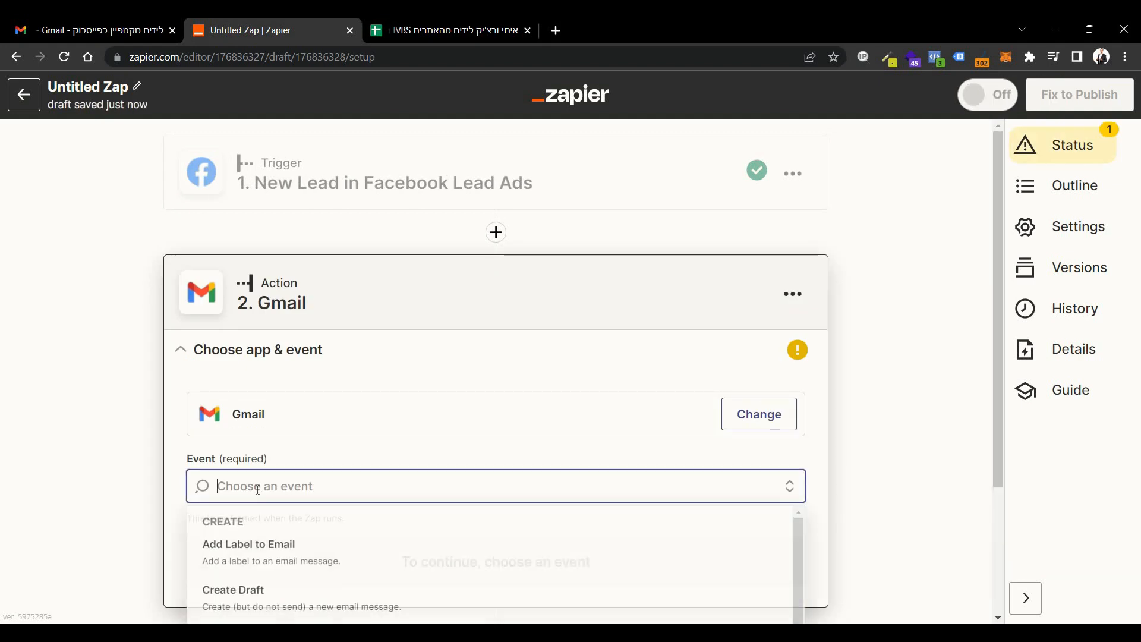
pyautogui.scroll(-1, 273, 612)
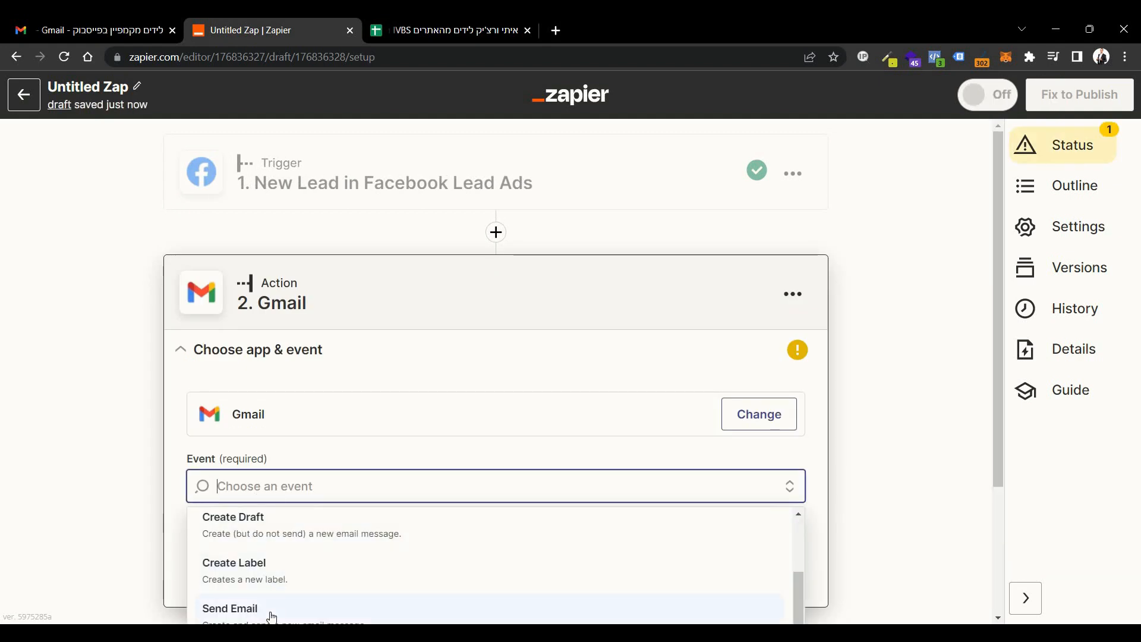
pyautogui.click(272, 612)
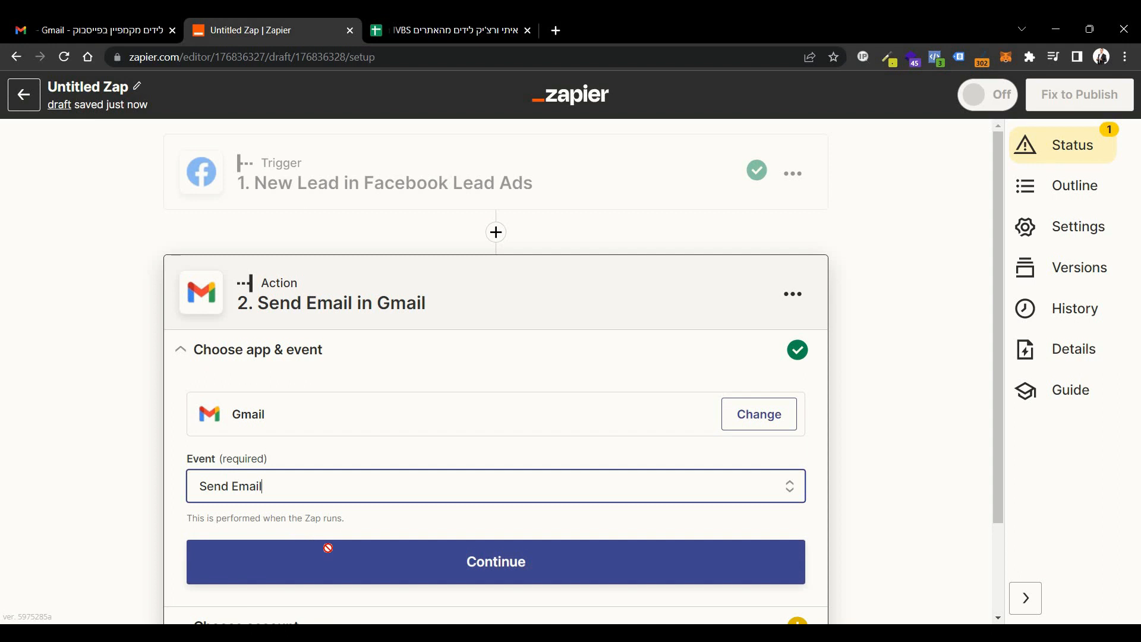
pyautogui.click(328, 547)
# Choose the owner's personal Gmail account for the Send Email action and continue to its setup.
pyautogui.click(339, 469)
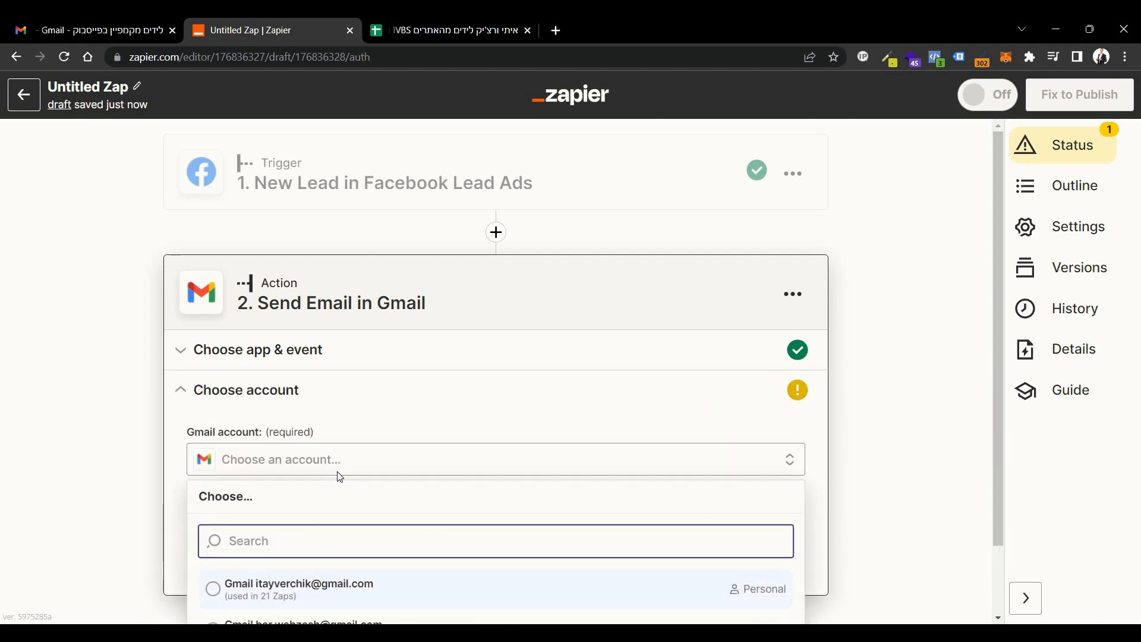
pyautogui.press('Return')
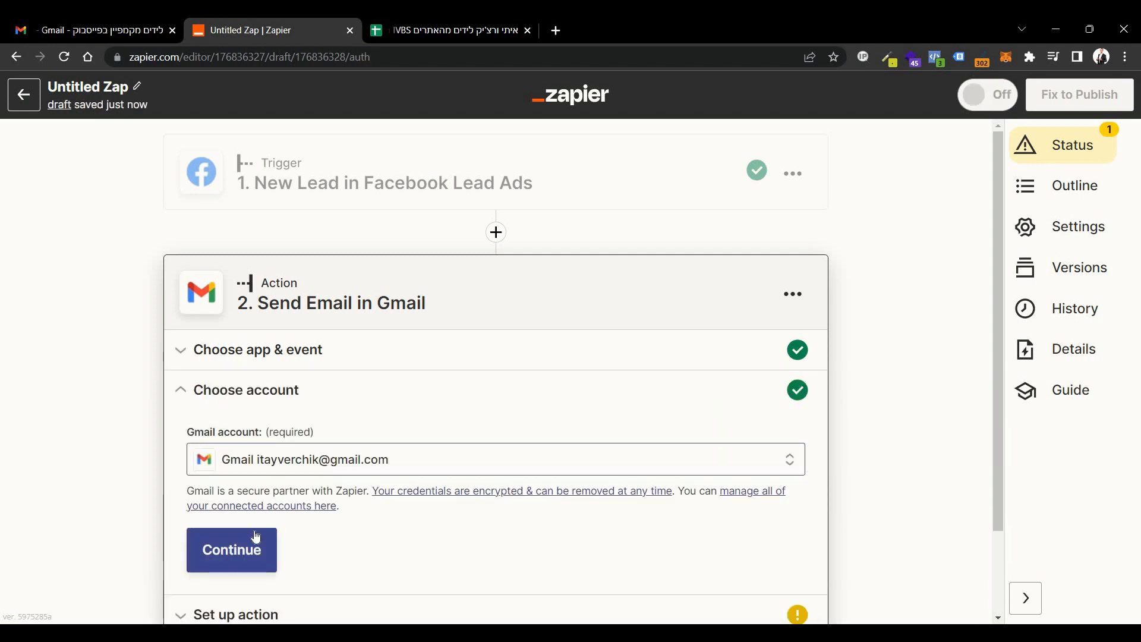
pyautogui.click(256, 540)
# Enter the recipient's email address in the To field of the email action.
pyautogui.click(265, 508)
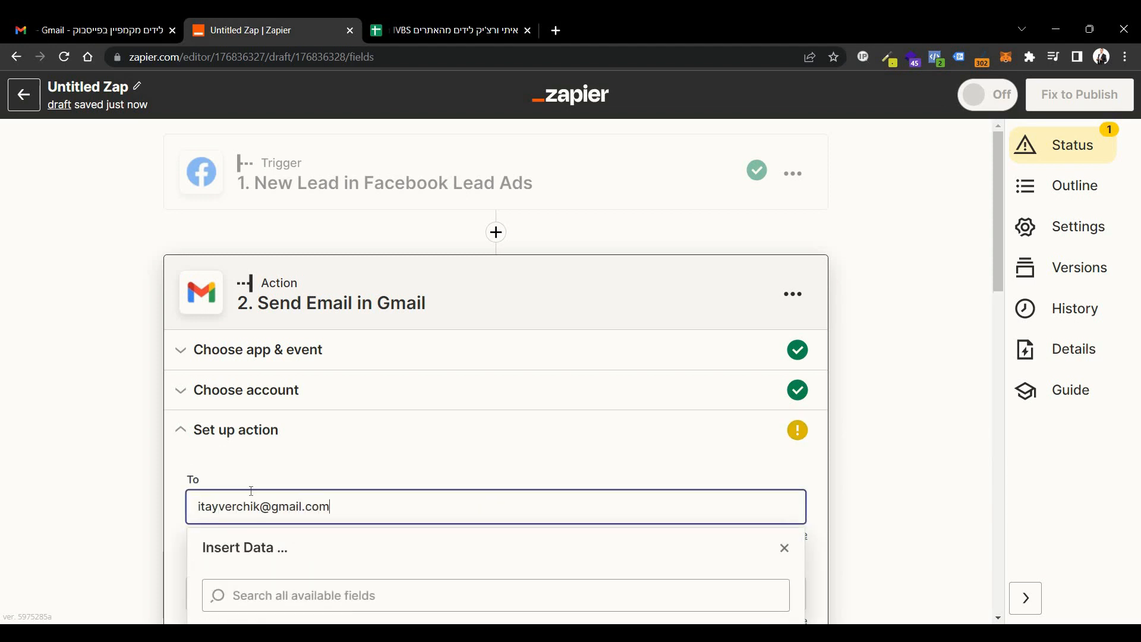
pyautogui.click(182, 492)
pyautogui.scroll(-4, 226, 476)
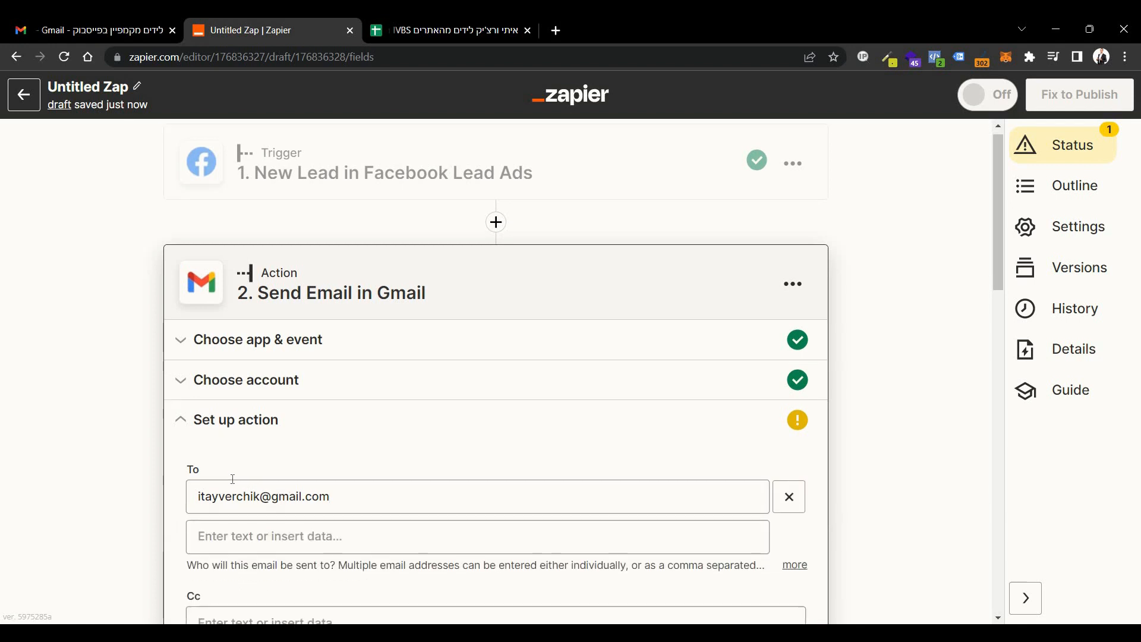
pyautogui.doubleClick(205, 387)
pyautogui.doubleClick(216, 475)
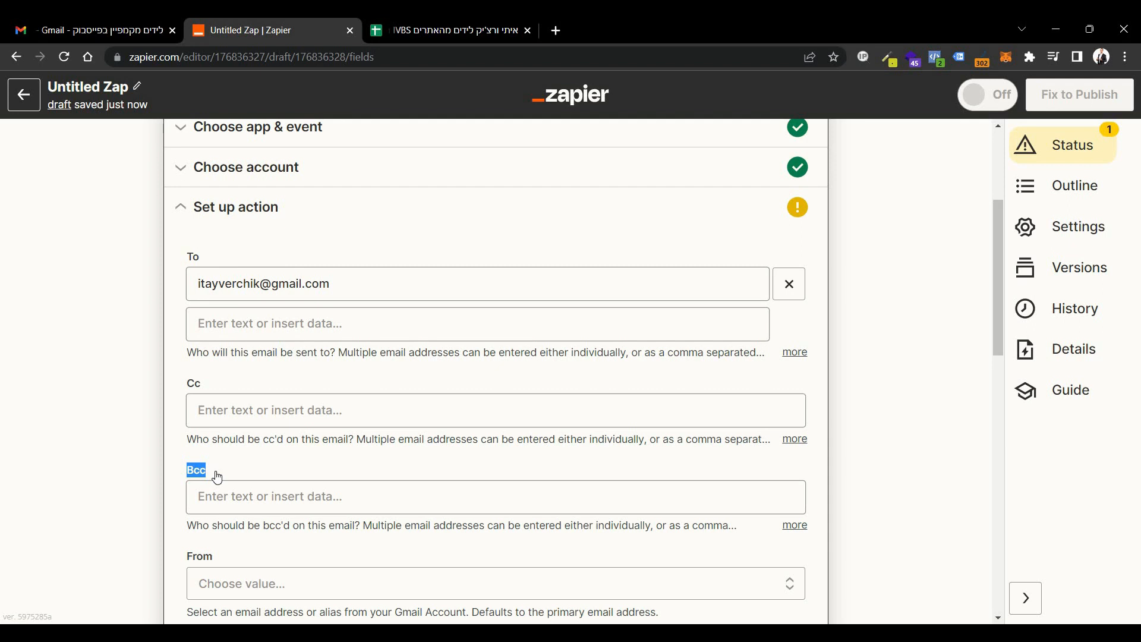
pyautogui.click(172, 463)
# Select the owner's Gmail address in the From field and make the From Name field ready for entry.
pyautogui.scroll(-2, 262, 347)
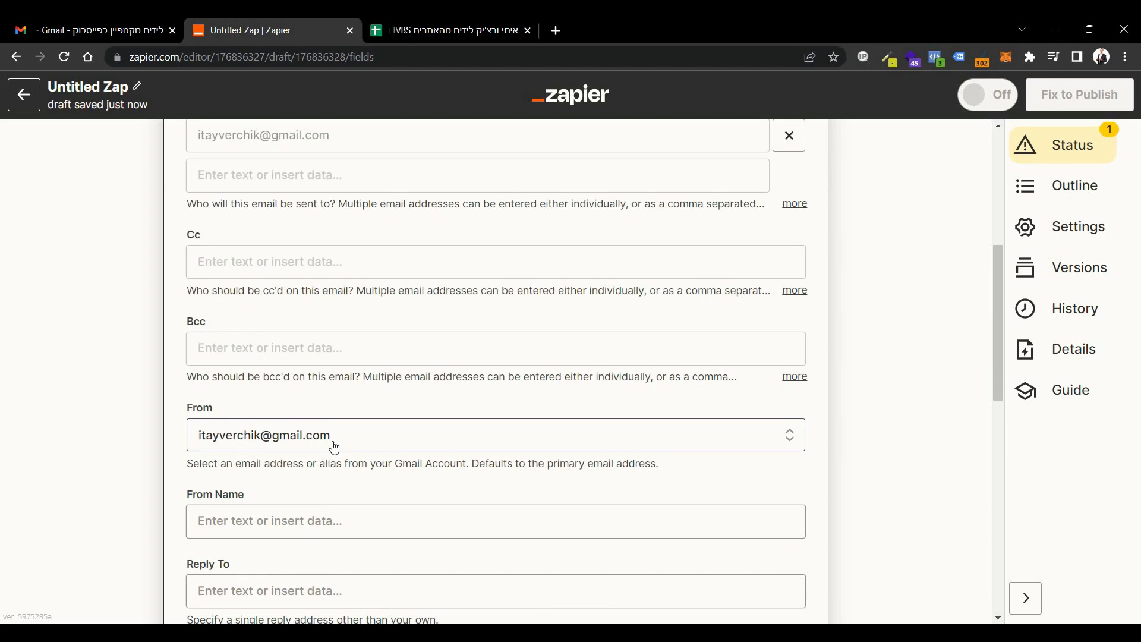
pyautogui.scroll(-2, 334, 447)
pyautogui.click(318, 373)
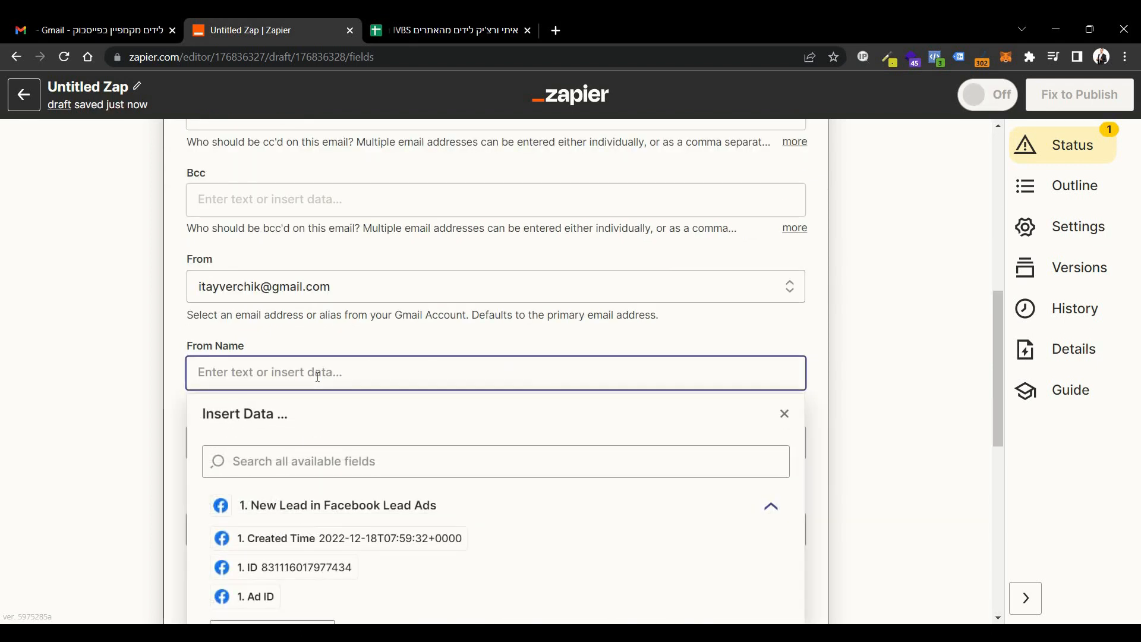
pyautogui.write('איתי')
pyautogui.hotkey('ctrl', 'a')
pyautogui.press('alt')
pyautogui.press('Escape')
pyautogui.press('BackSpace')
# Enter the sender's full name as From Name and the business email address as Reply To.
pyautogui.click(246, 452)
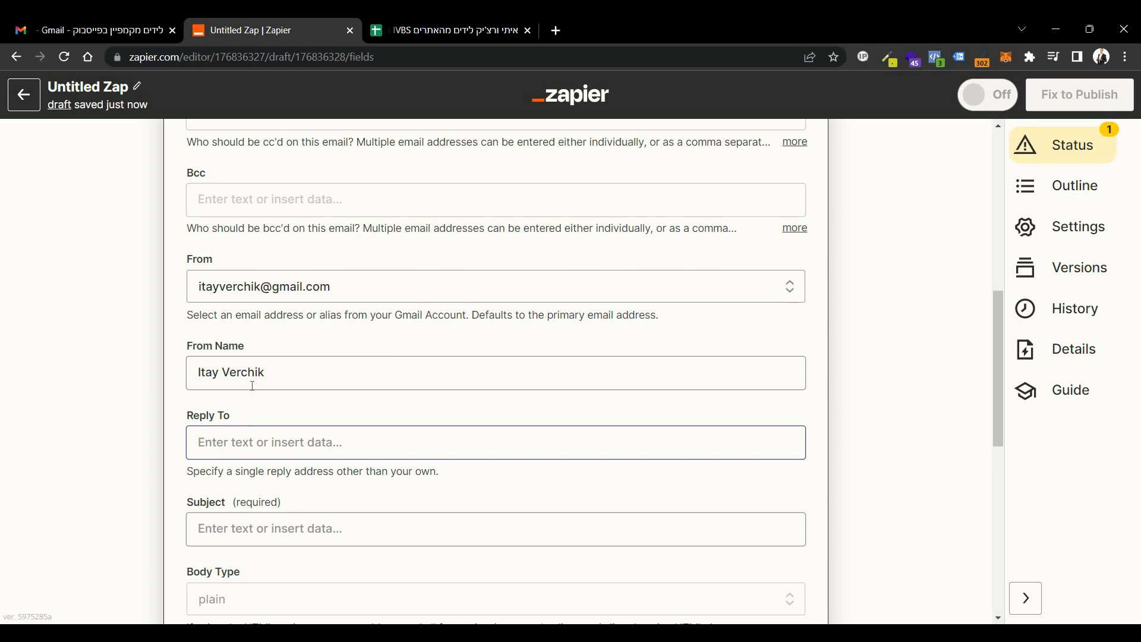
pyautogui.scroll(-1, 250, 386)
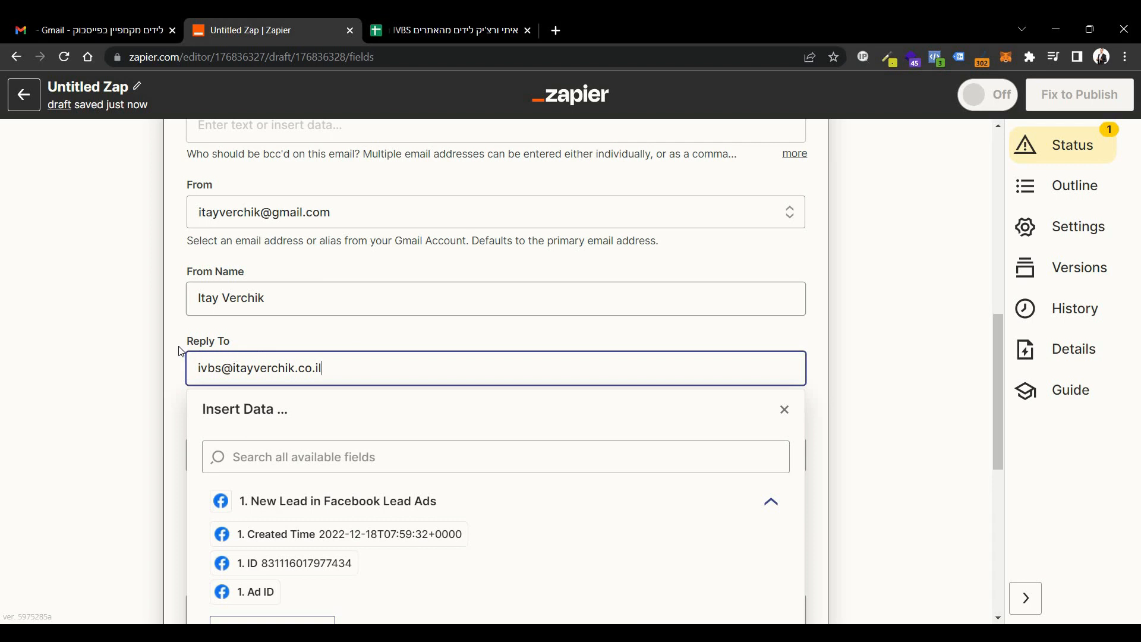
pyautogui.click(181, 351)
# Set the email subject to "Facebook Leads !".
pyautogui.scroll(-1, 189, 356)
pyautogui.click(285, 381)
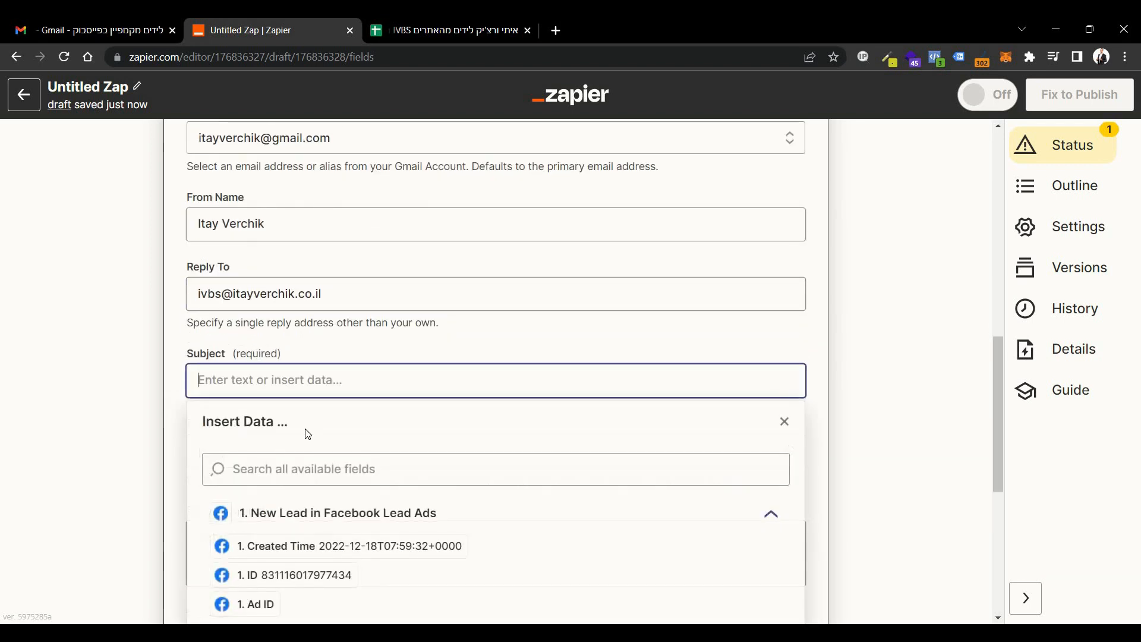
pyautogui.write('Facebook Leads !')
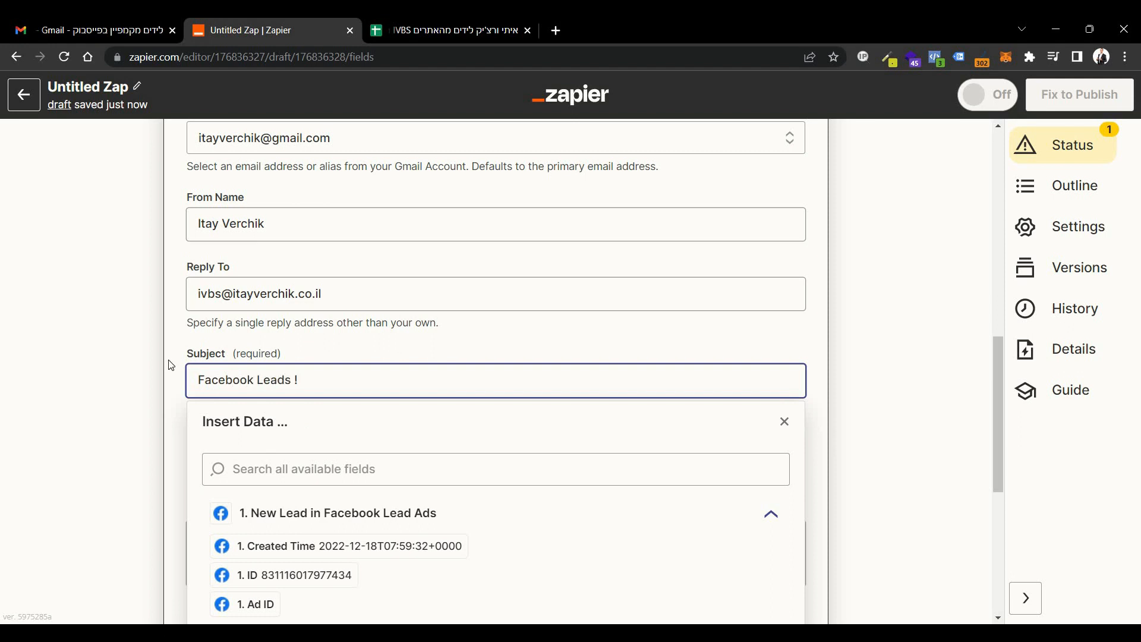
pyautogui.click(180, 380)
# Begin the email body with the label "Created Date:" followed by the lead's Created Time field.
pyautogui.scroll(-2, 179, 380)
pyautogui.click(286, 394)
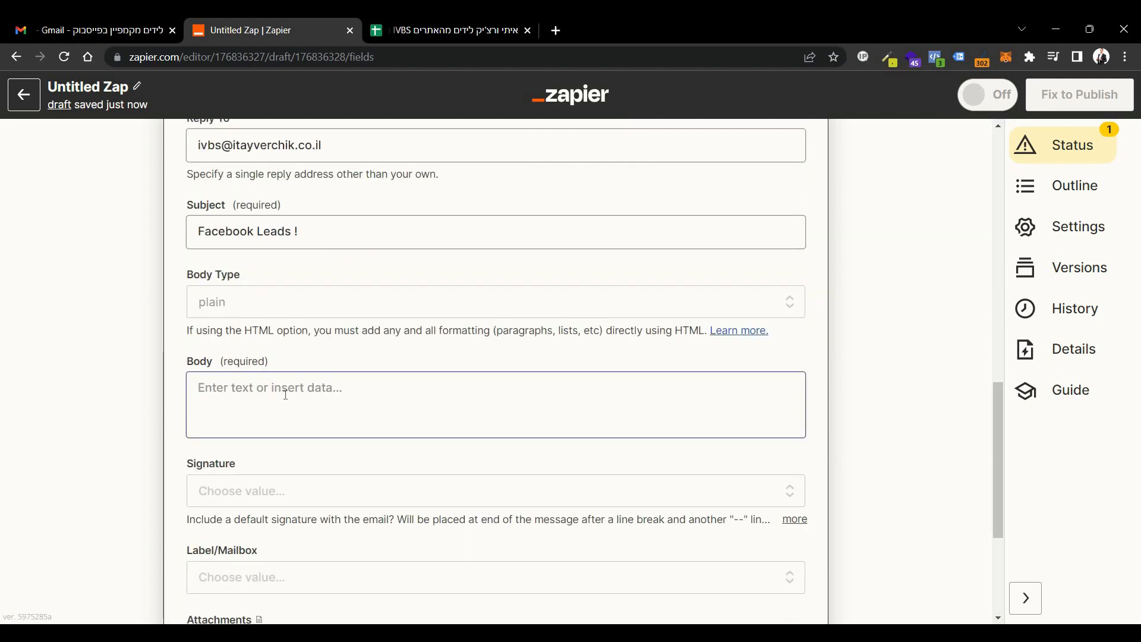
pyautogui.click(285, 395)
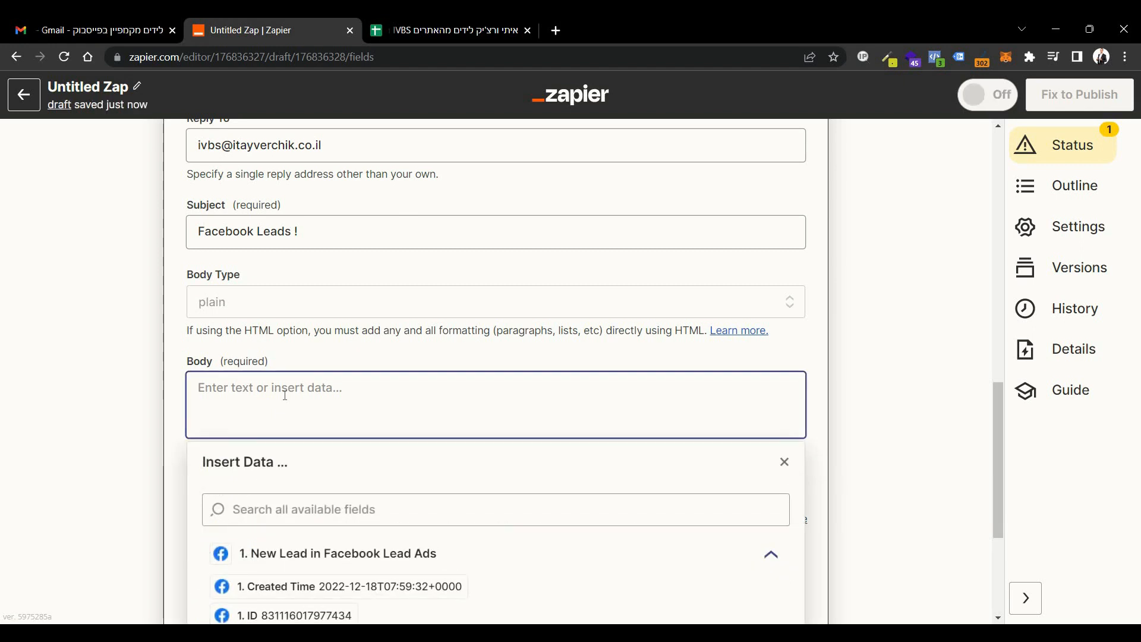
pyautogui.write('Created Date:')
pyautogui.click(379, 586)
# Add a "Full Name:" line to the email body with the lead's שם מלא field inserted after it.
pyautogui.write('Full Name:')
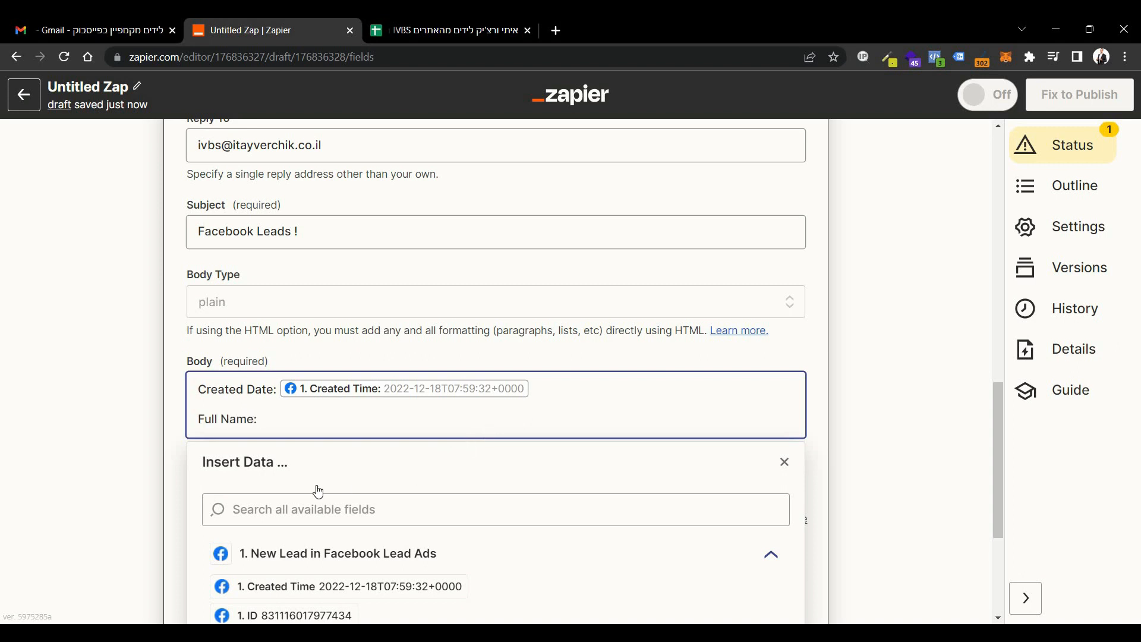
pyautogui.scroll(-3, 315, 488)
pyautogui.click(298, 535)
pyautogui.scroll(-3, 286, 509)
pyautogui.scroll(-1, 286, 510)
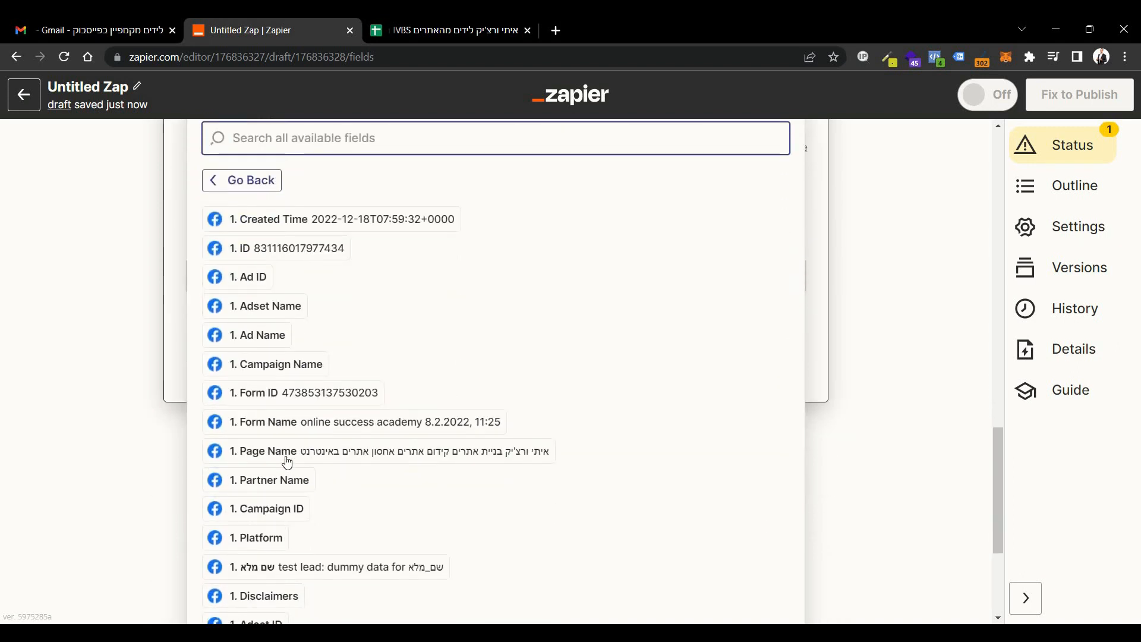
pyautogui.scroll(-1, 280, 380)
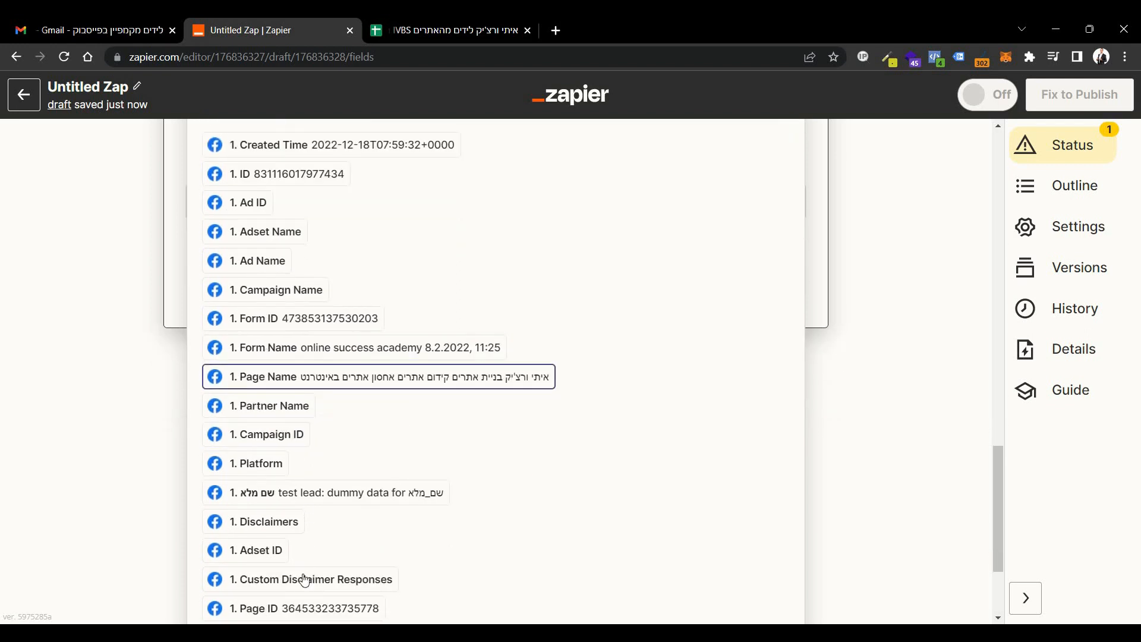
pyautogui.click(289, 484)
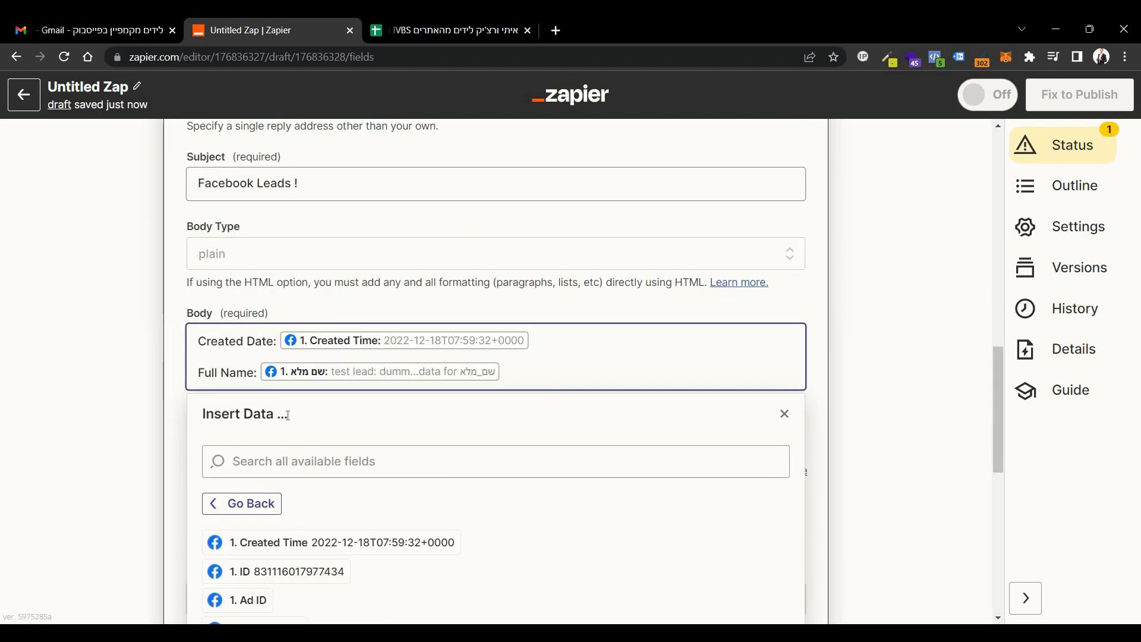
# Add a "Phone:" line to the email body with the lead's מספר טלפון field and close the field list.
pyautogui.press('Return')
pyautogui.write('Phone:')
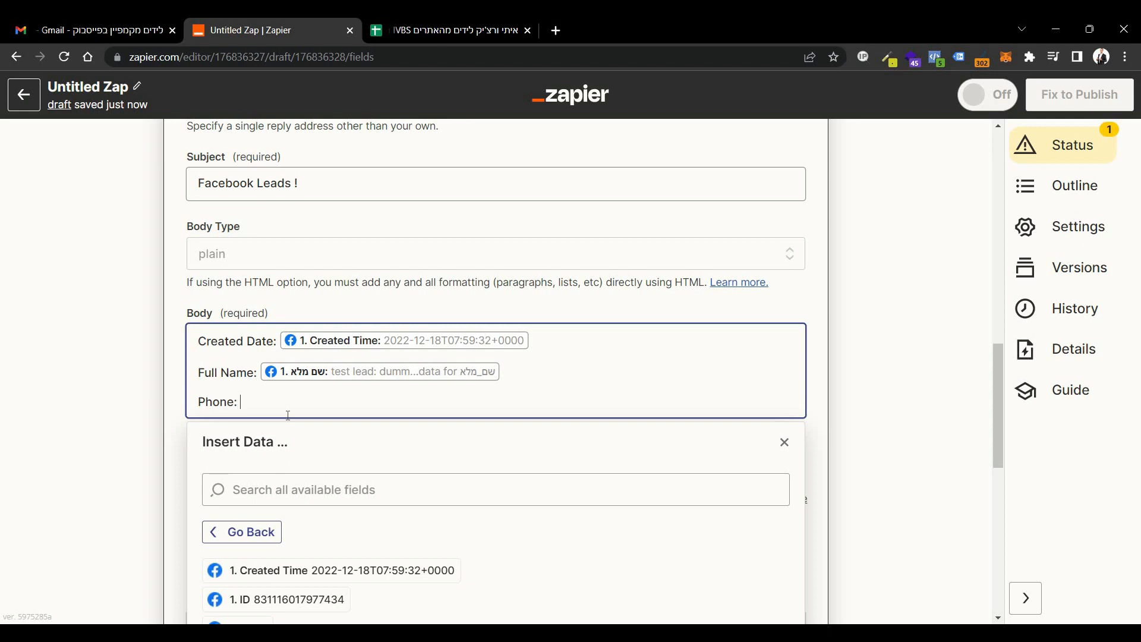
pyautogui.scroll(-10, 274, 529)
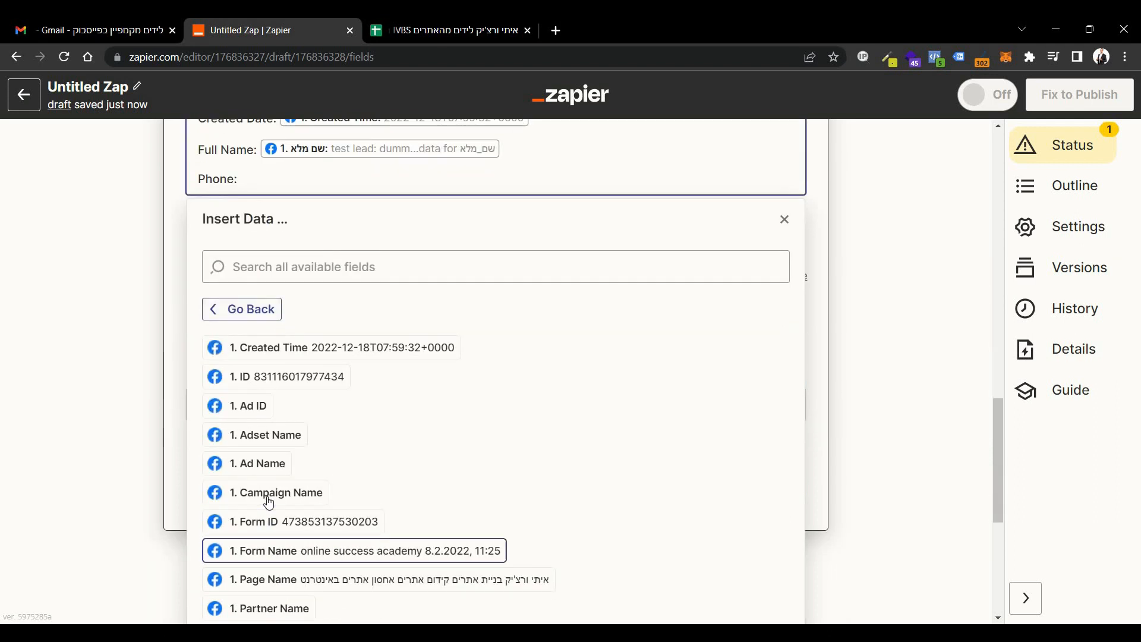
pyautogui.click(300, 594)
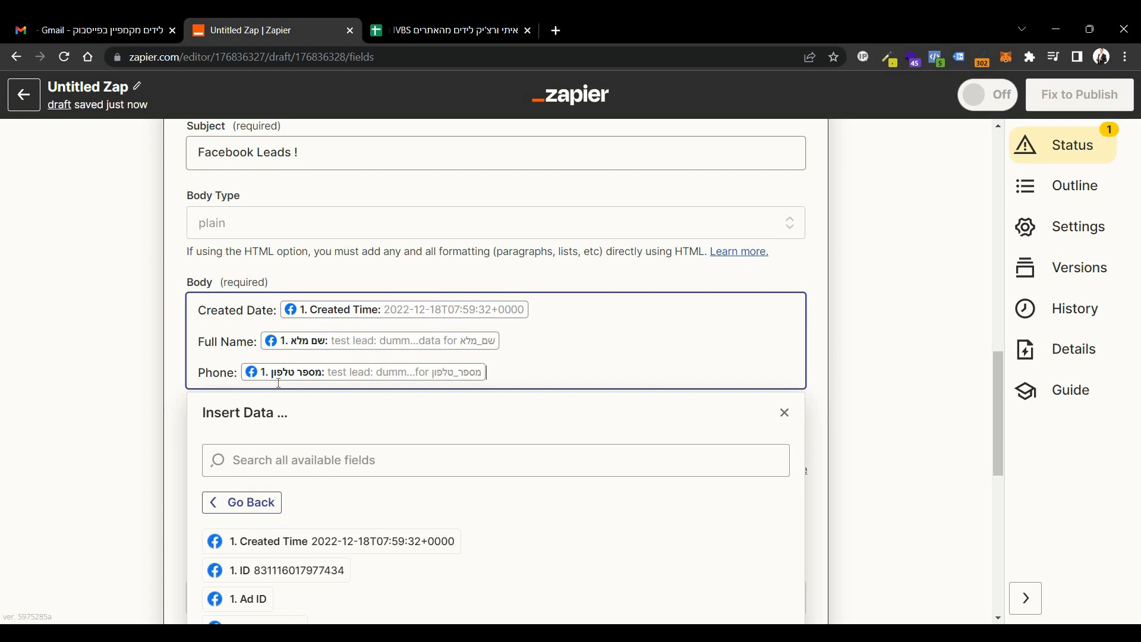
pyautogui.click(173, 414)
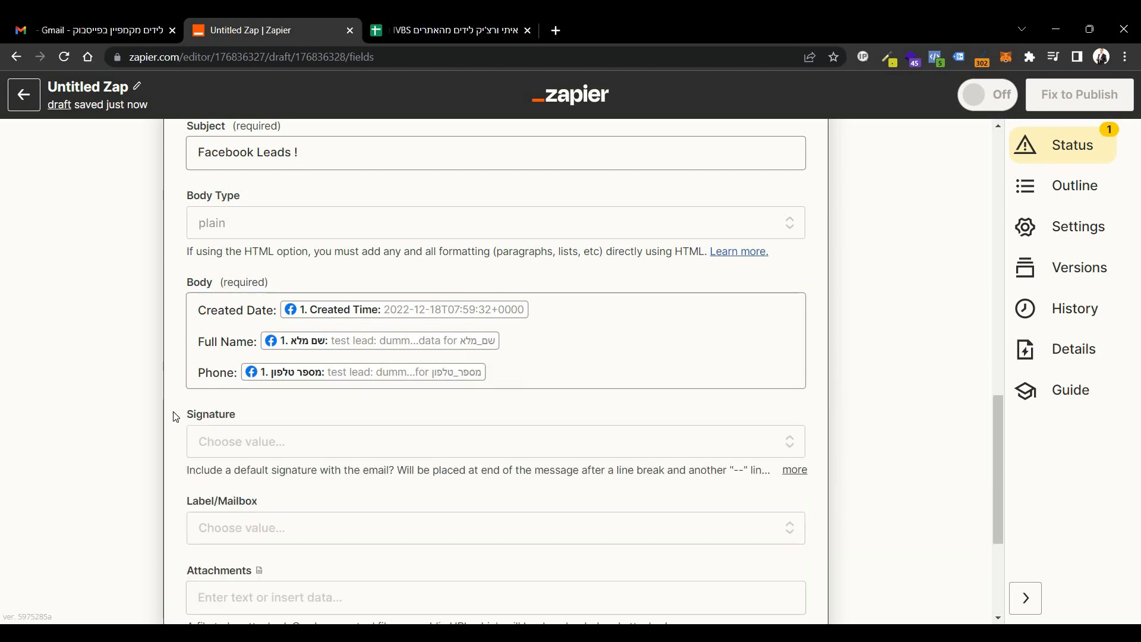
# Add the Gmail account's default signature to the email and run the test of the Send Email action.
pyautogui.scroll(-3, 234, 372)
pyautogui.click(273, 305)
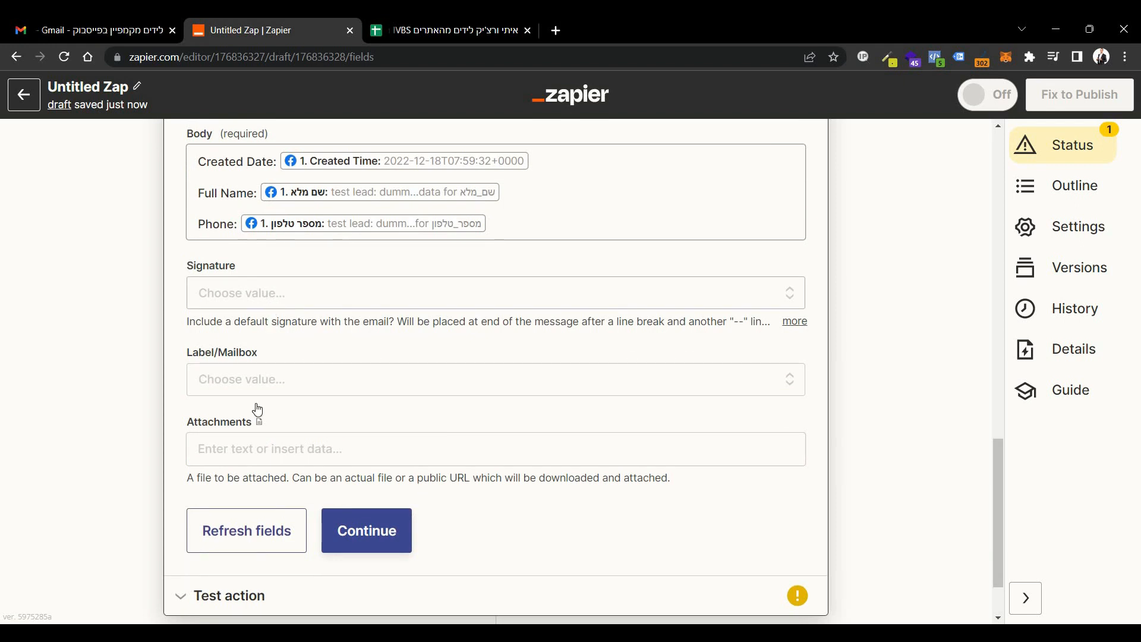
pyautogui.click(285, 466)
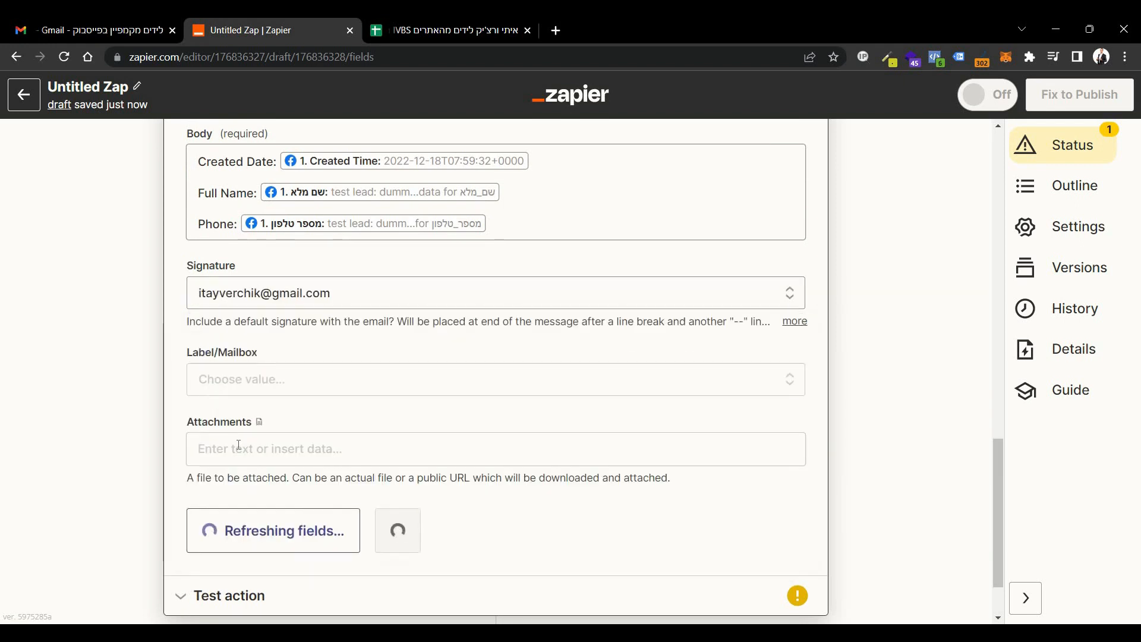
pyautogui.click(393, 520)
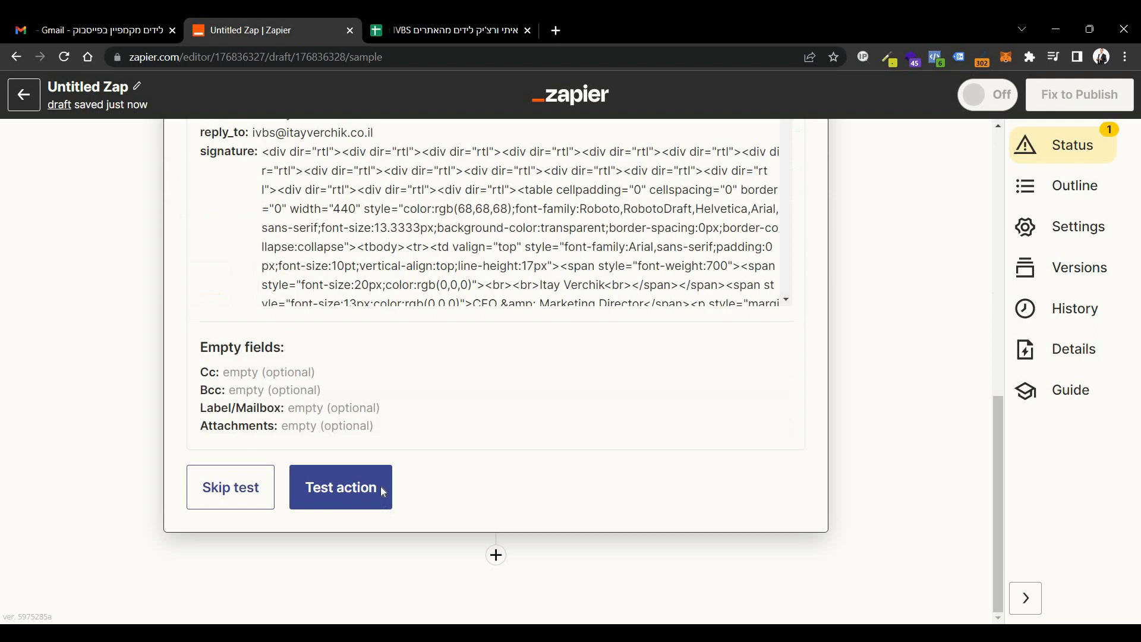
pyautogui.click(383, 486)
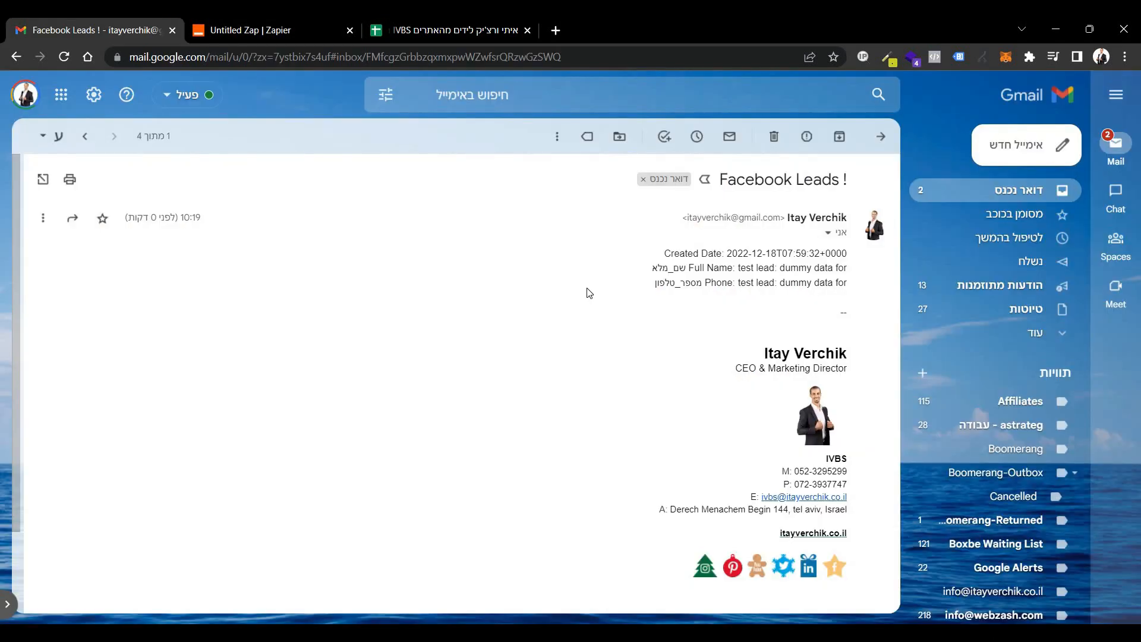
# Switch to Gmail and examine the Created Date, Full Name and Phone lines in the received "Facebook Leads !" test email.
pyautogui.moveTo(850, 259); pyautogui.dragTo(611, 292)
pyautogui.click(717, 283)
pyautogui.moveTo(717, 282); pyautogui.dragTo(848, 250)
# Return to Zapier and add a third step for Google Sheets with the Create Spreadsheet Row event, using the connected account.
pyautogui.click(300, 26)
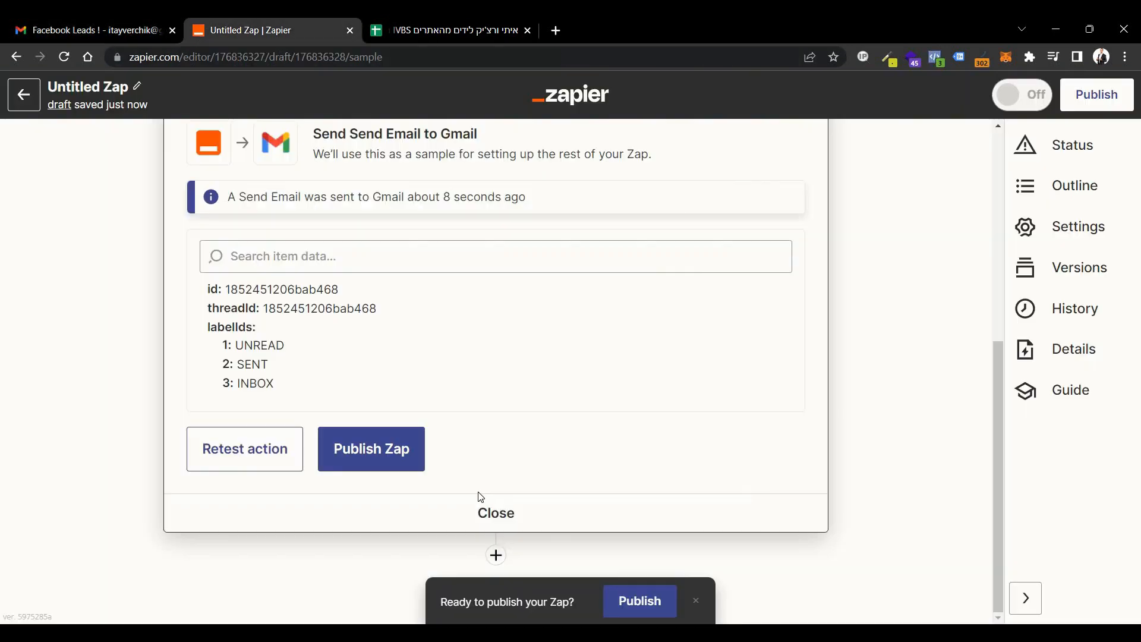
pyautogui.click(496, 556)
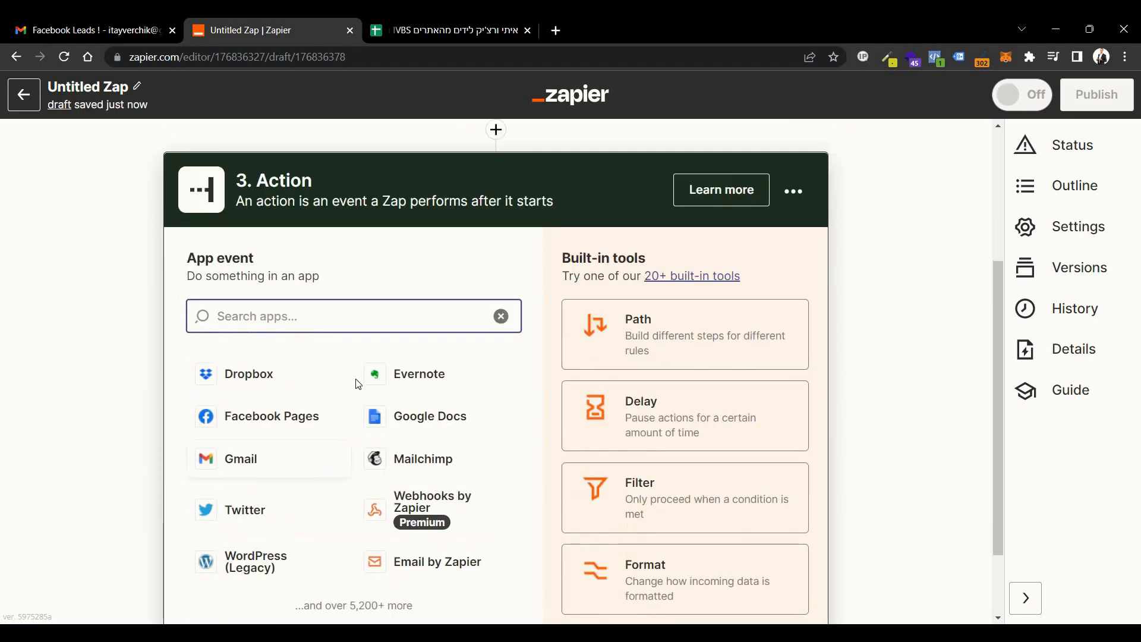
pyautogui.write('google')
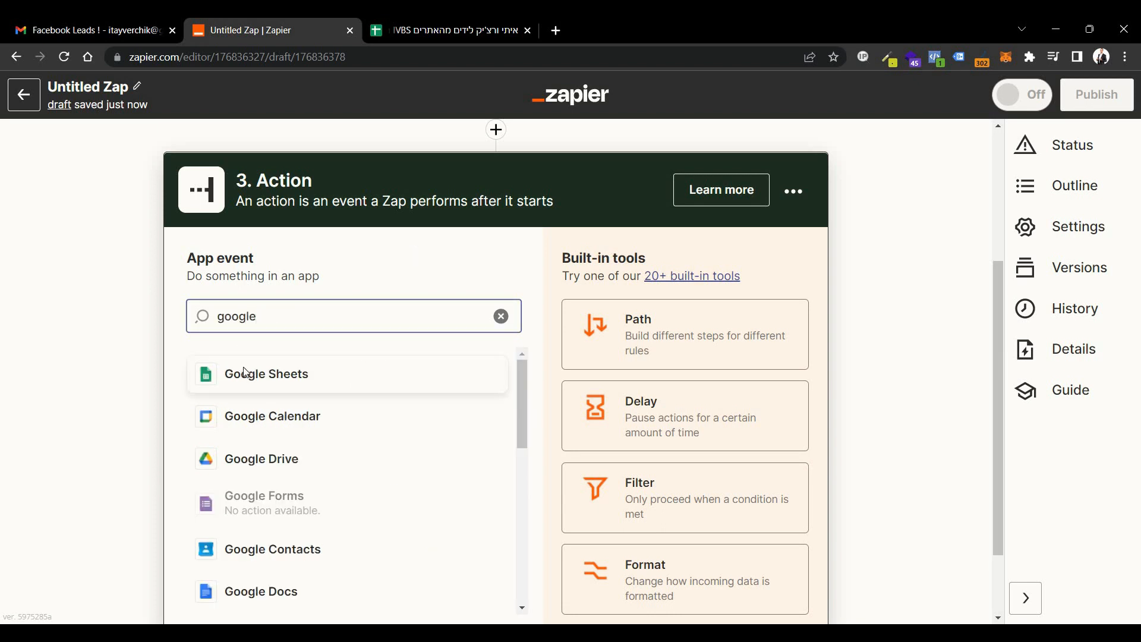
pyautogui.click(246, 373)
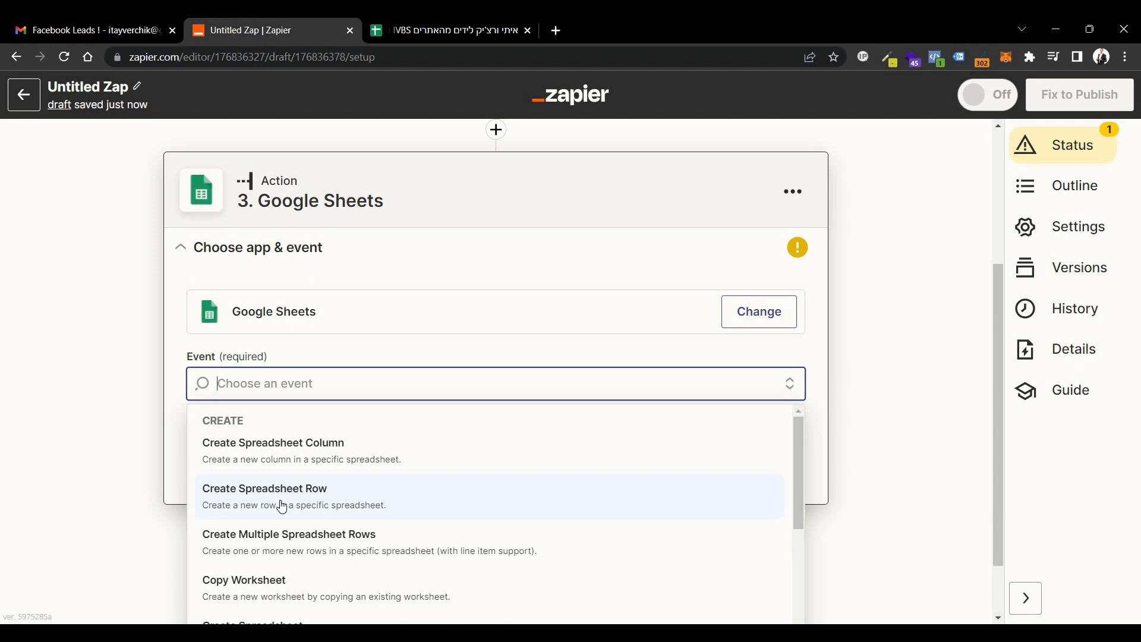
pyautogui.click(280, 501)
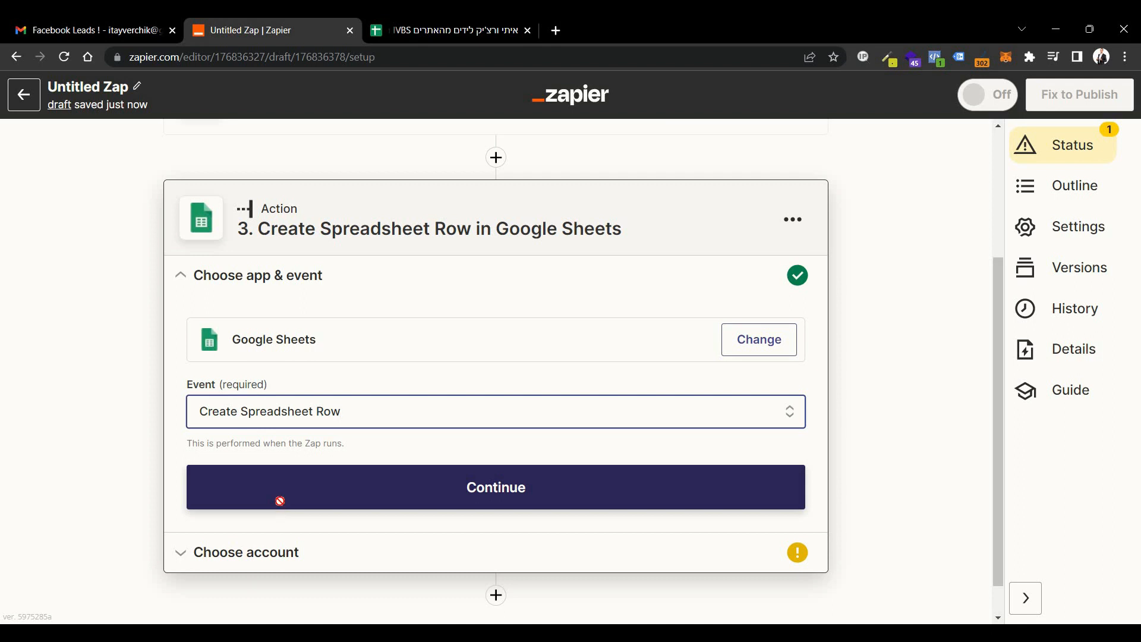
pyautogui.click(282, 507)
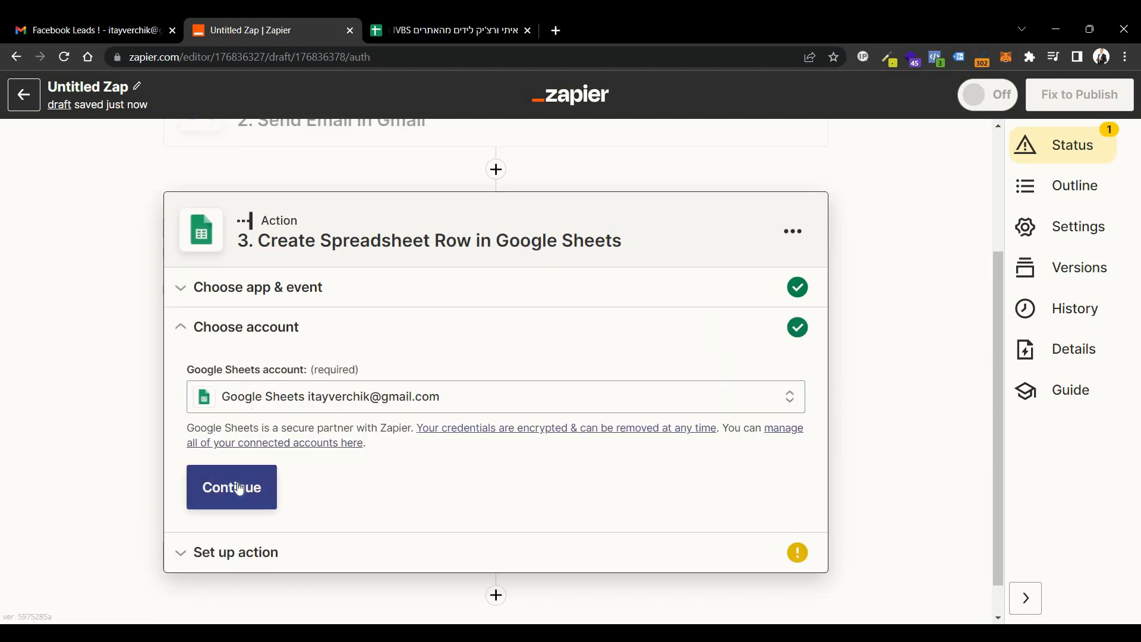
pyautogui.click(237, 492)
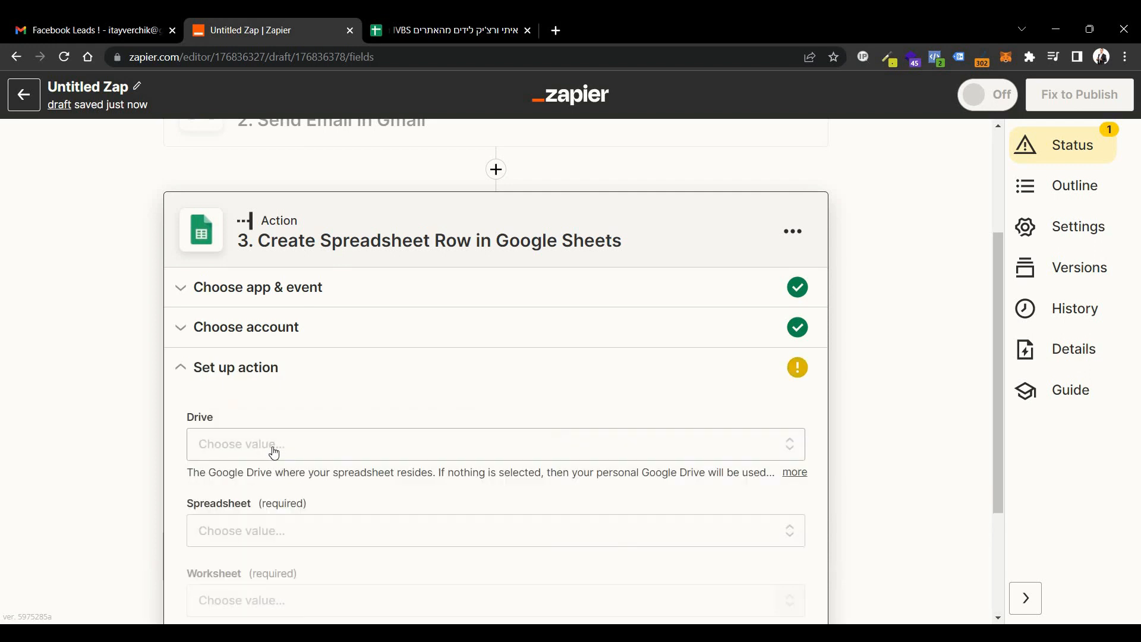
# Set the row's drive to My Google Drive and choose the IVBS 2022 website leads spreadsheet.
pyautogui.click(229, 432)
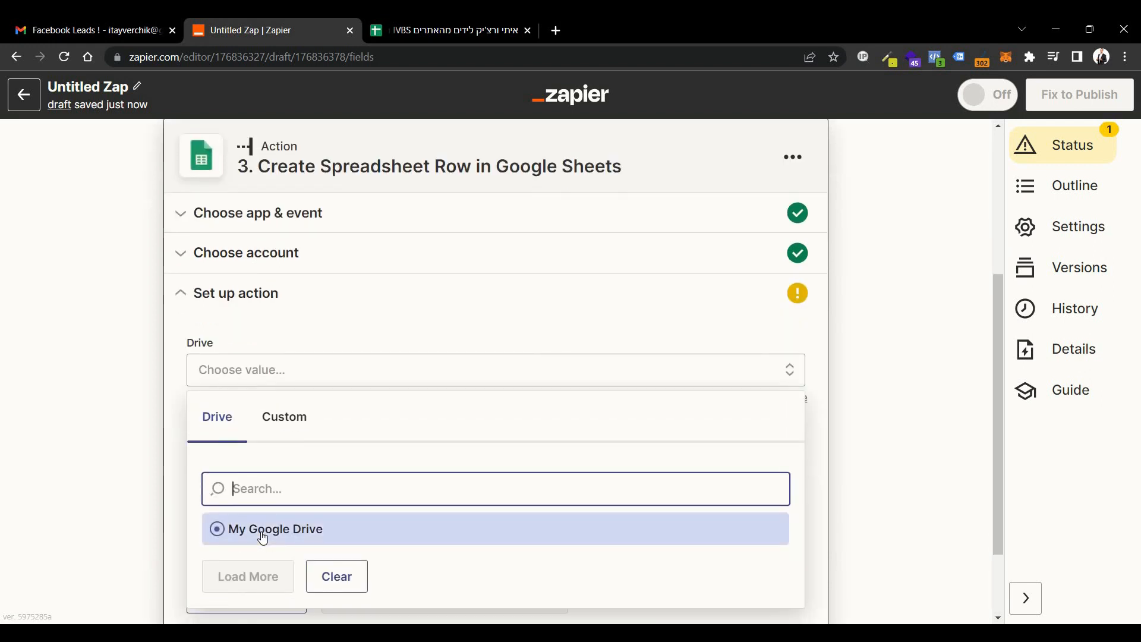
pyautogui.click(263, 537)
pyautogui.click(243, 451)
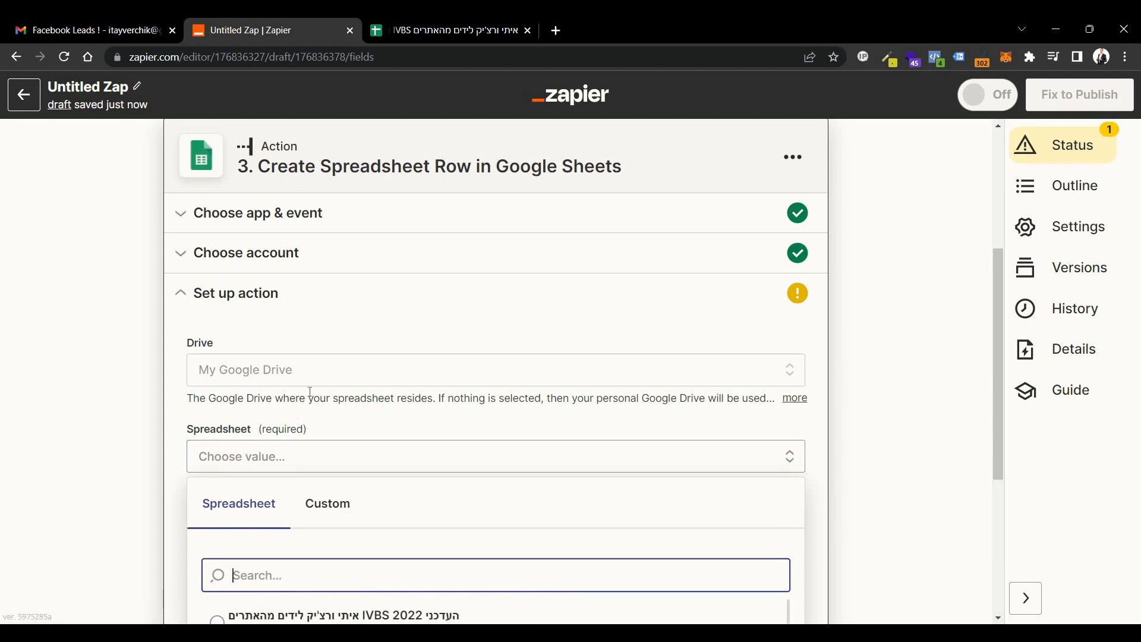
pyautogui.scroll(-1, 313, 535)
pyautogui.click(311, 551)
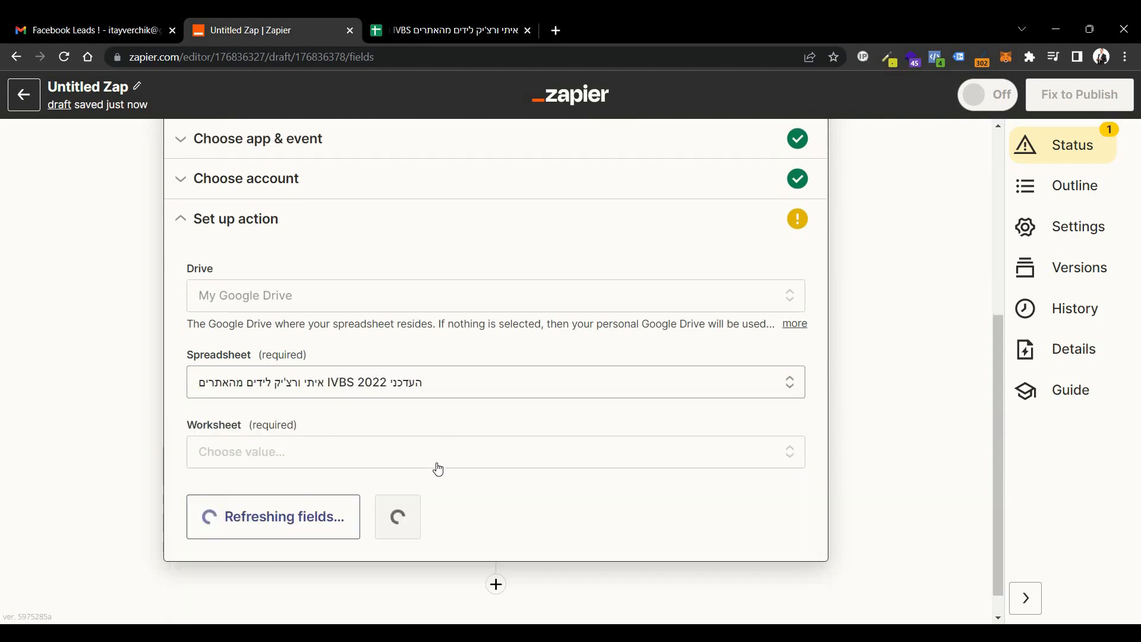
# Select לידים as the worksheet that receives the new rows.
pyautogui.click(332, 465)
pyautogui.scroll(-1, 247, 552)
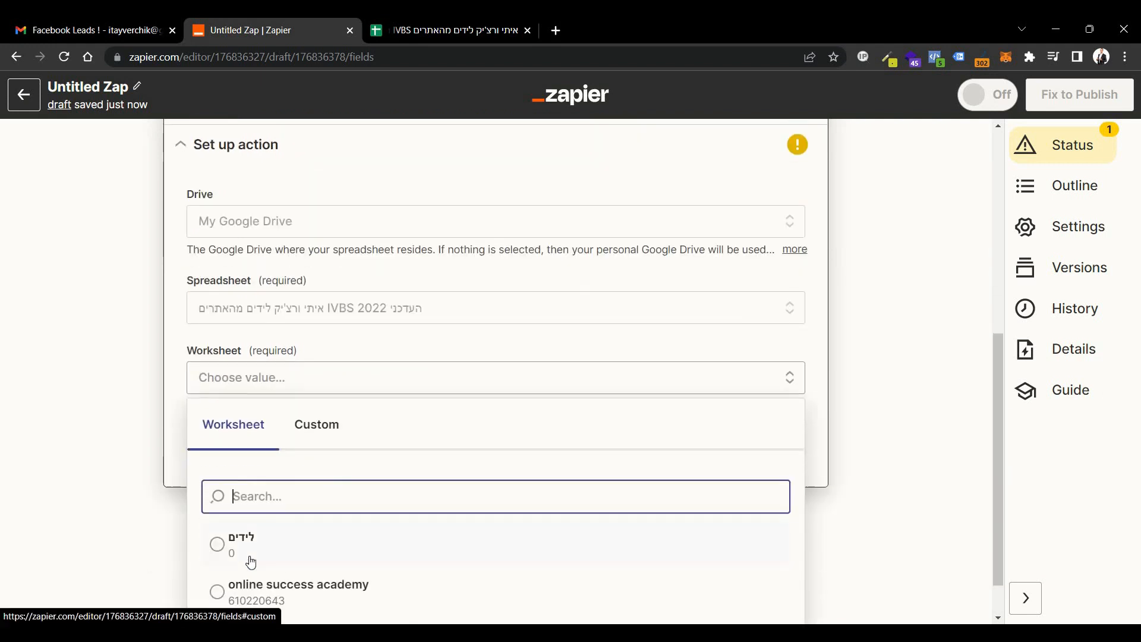
pyautogui.click(321, 538)
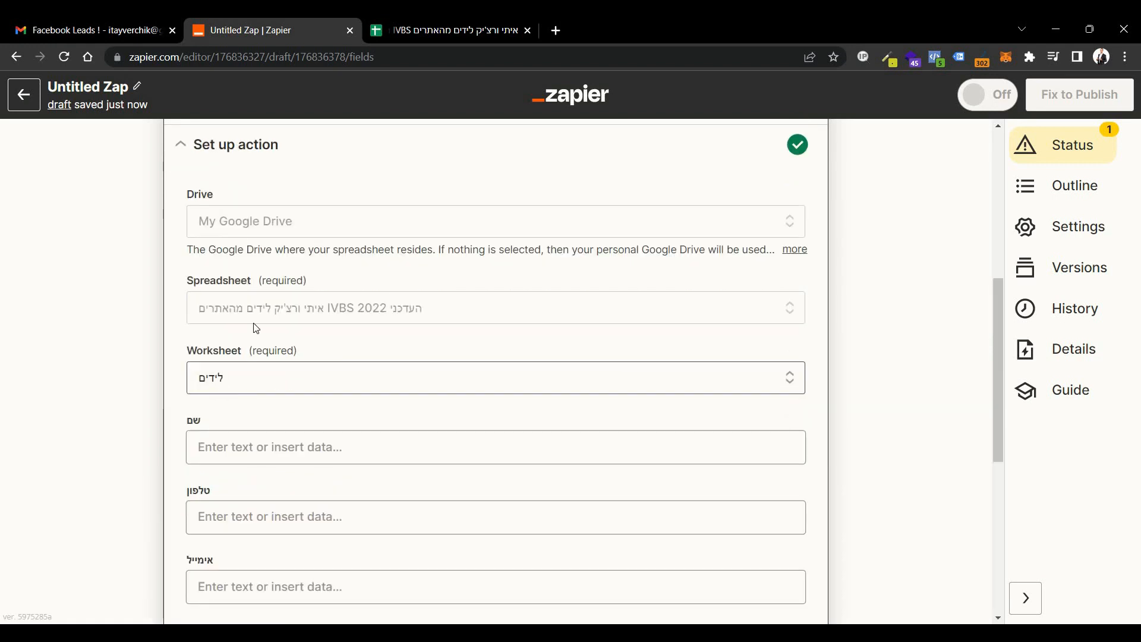
# Map the worksheet's שם column to the Facebook lead's שם מלא field.
pyautogui.scroll(-3, 256, 328)
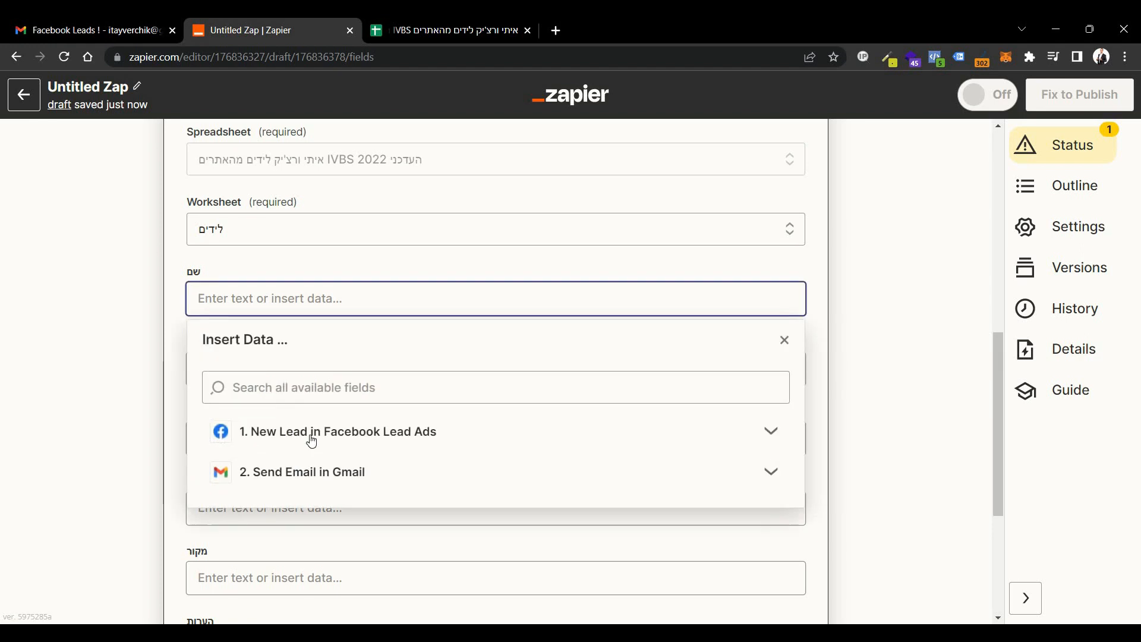
pyautogui.click(308, 438)
pyautogui.click(280, 563)
pyautogui.scroll(-7, 306, 508)
pyautogui.click(320, 371)
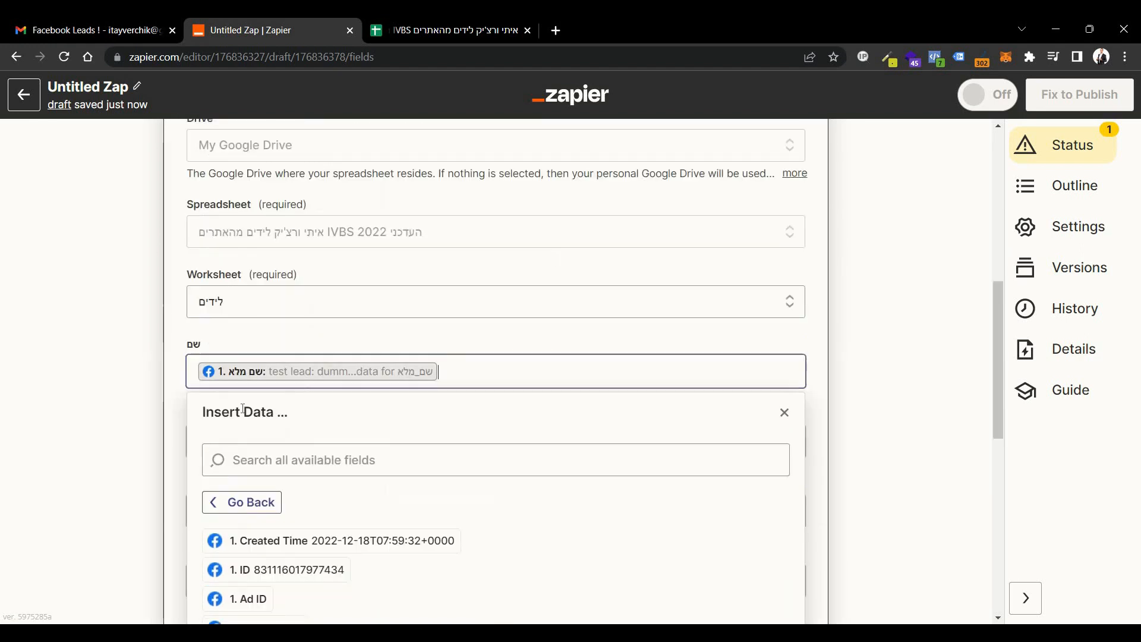
# Map the worksheet's טלפון column to the Facebook lead's מספר טלפון field and close the field list.
pyautogui.click(288, 439)
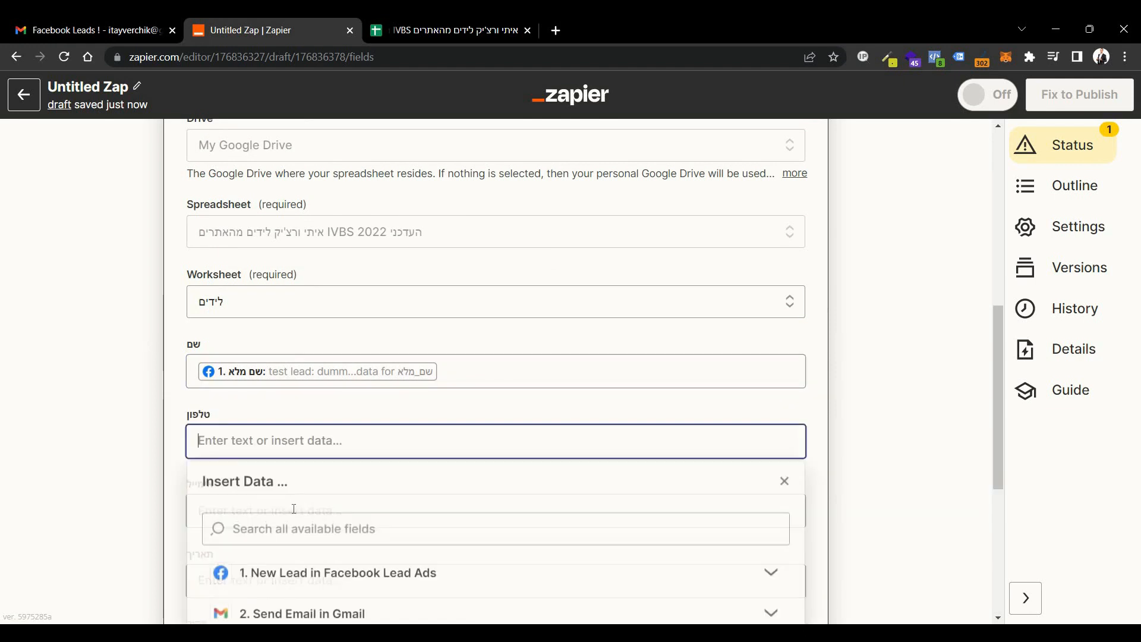
pyautogui.click(309, 426)
pyautogui.scroll(-3, 291, 380)
pyautogui.click(297, 373)
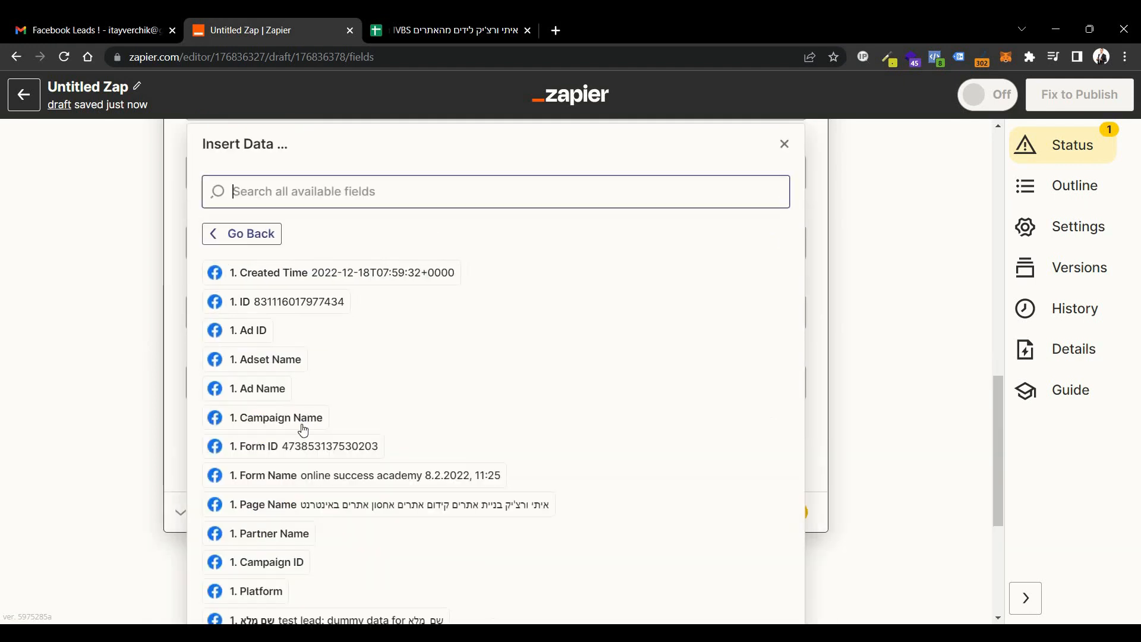
pyautogui.scroll(-5, 303, 475)
pyautogui.click(324, 581)
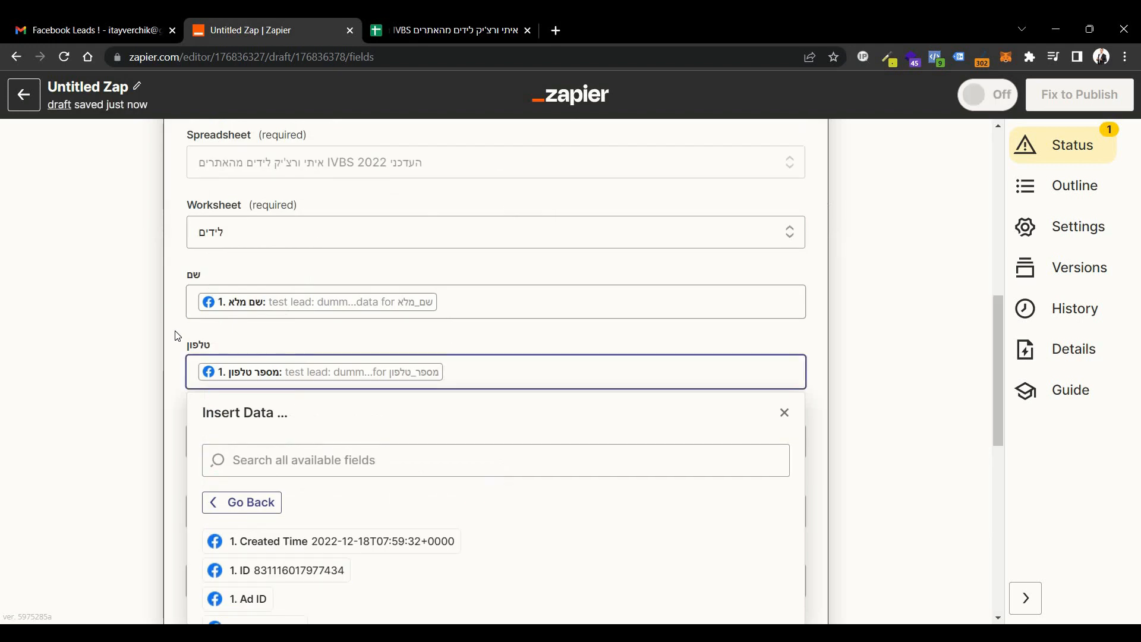
pyautogui.click(183, 357)
# Map the worksheet's תאריך column to the Facebook lead's Created Time field and close the field list.
pyautogui.scroll(-1, 289, 368)
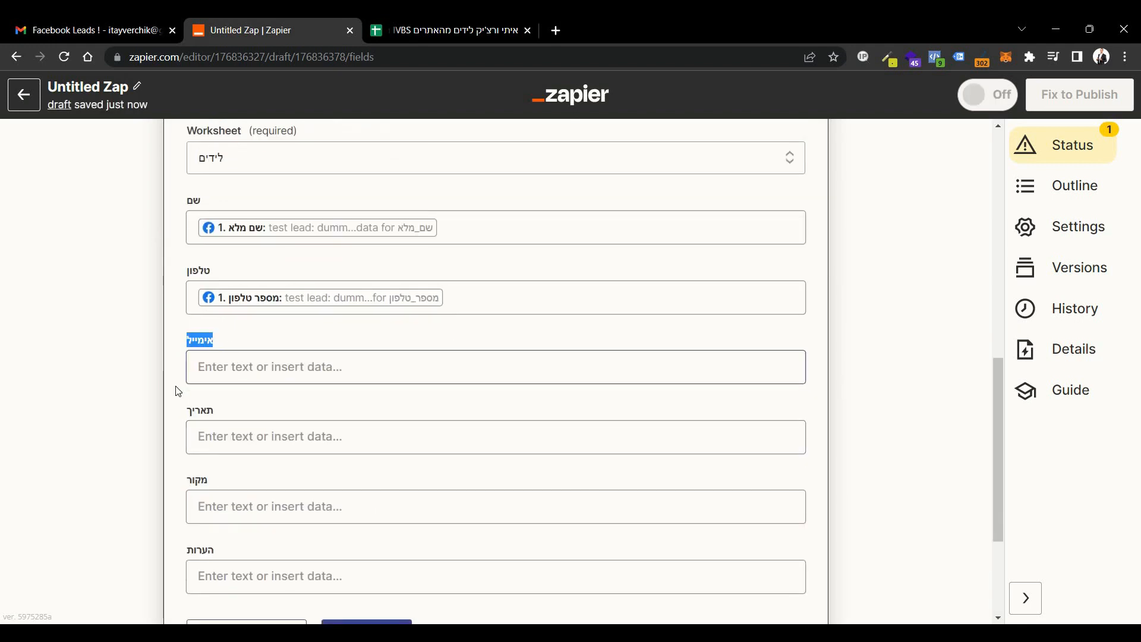
pyautogui.click(257, 444)
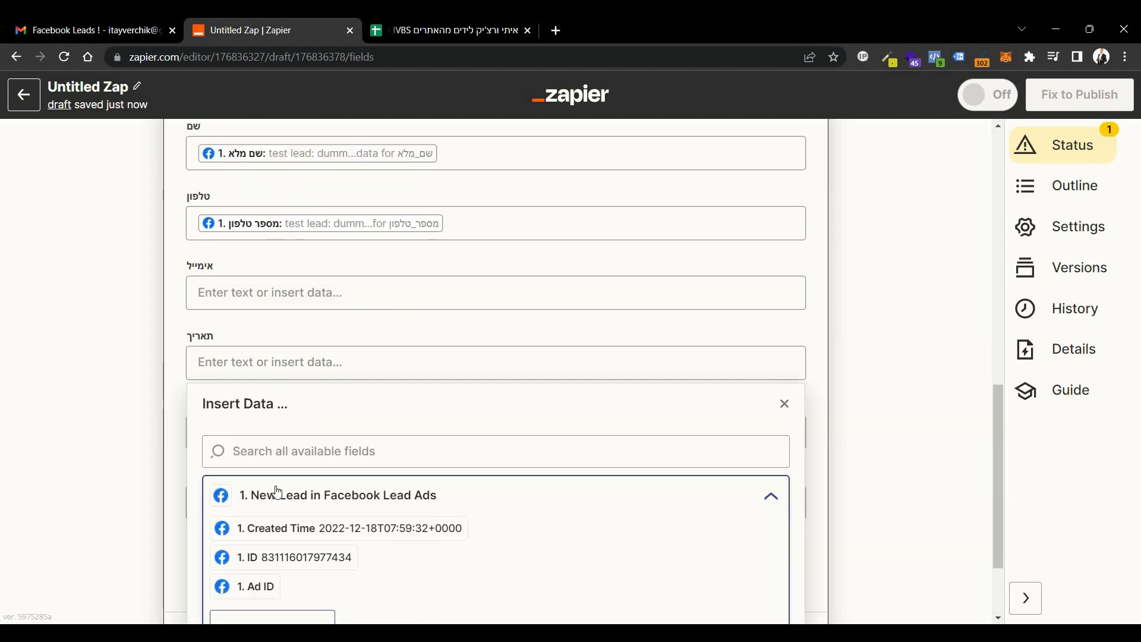
pyautogui.click(306, 538)
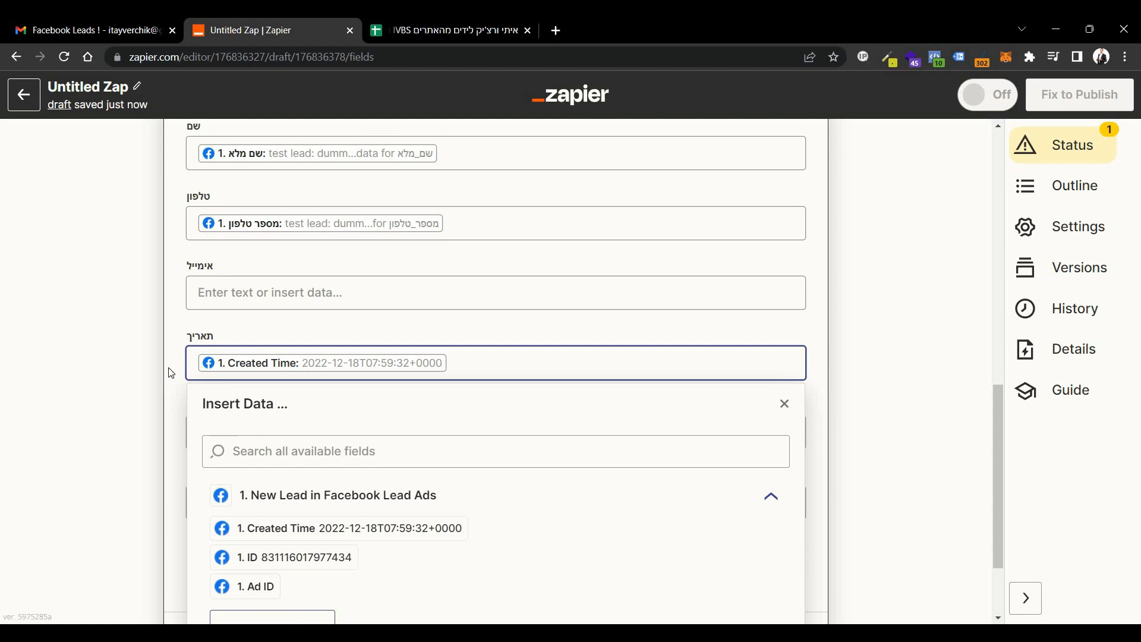
pyautogui.click(171, 373)
# Fill the מקור column with the fixed text "Facebook" and the הערות column with "New Lead".
pyautogui.scroll(-1, 171, 373)
pyautogui.click(300, 366)
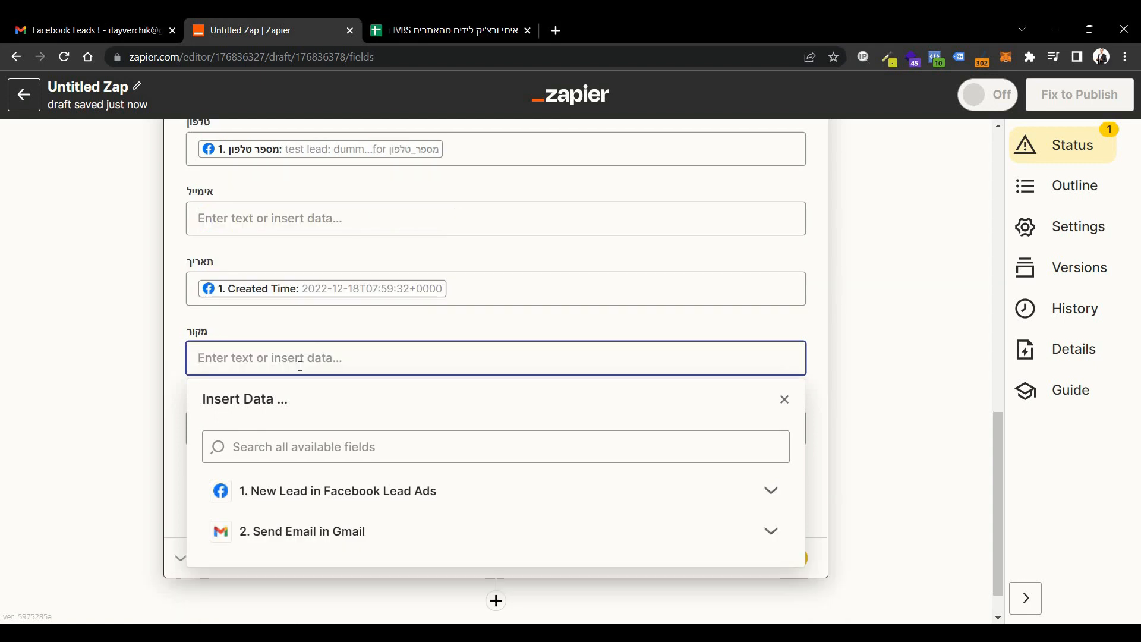
pyautogui.write('Facebook')
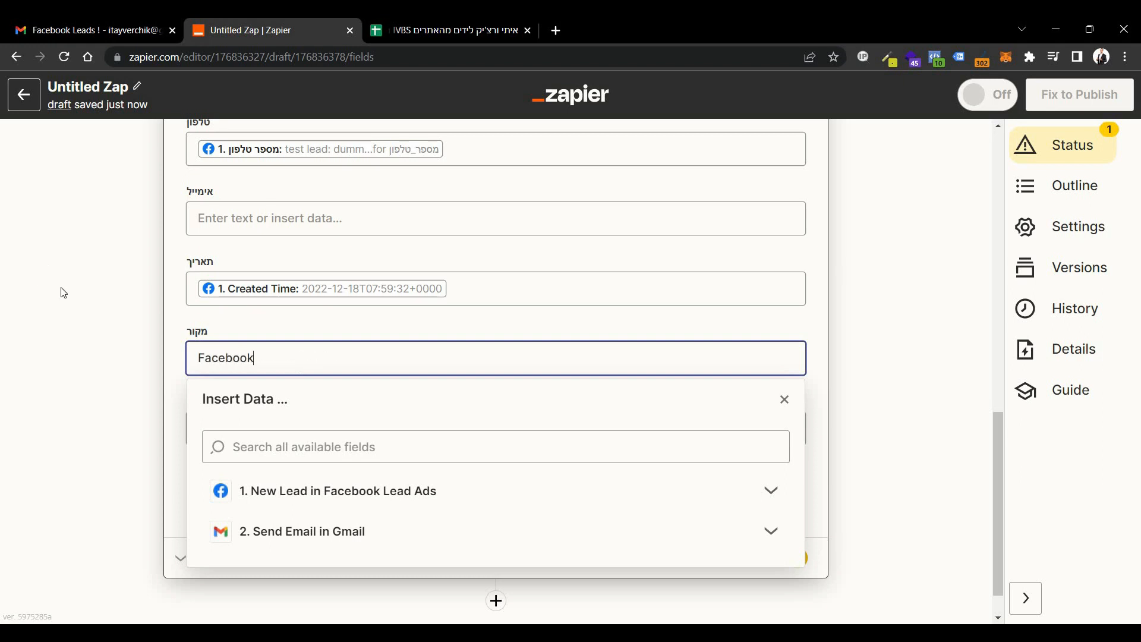
pyautogui.press('Tab')
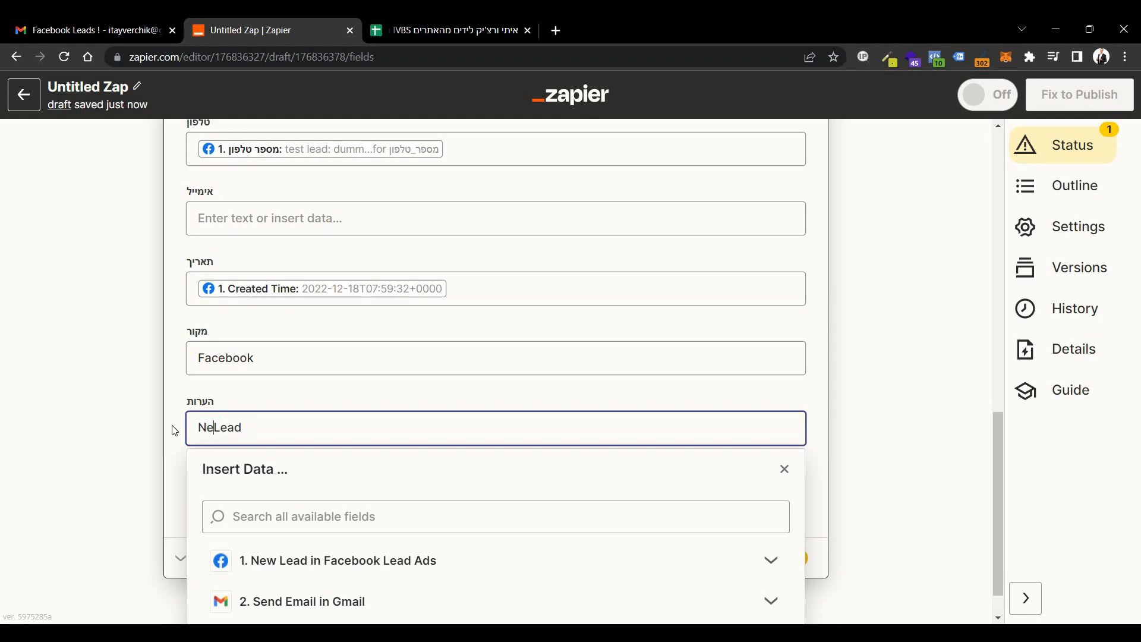
pyautogui.click(180, 405)
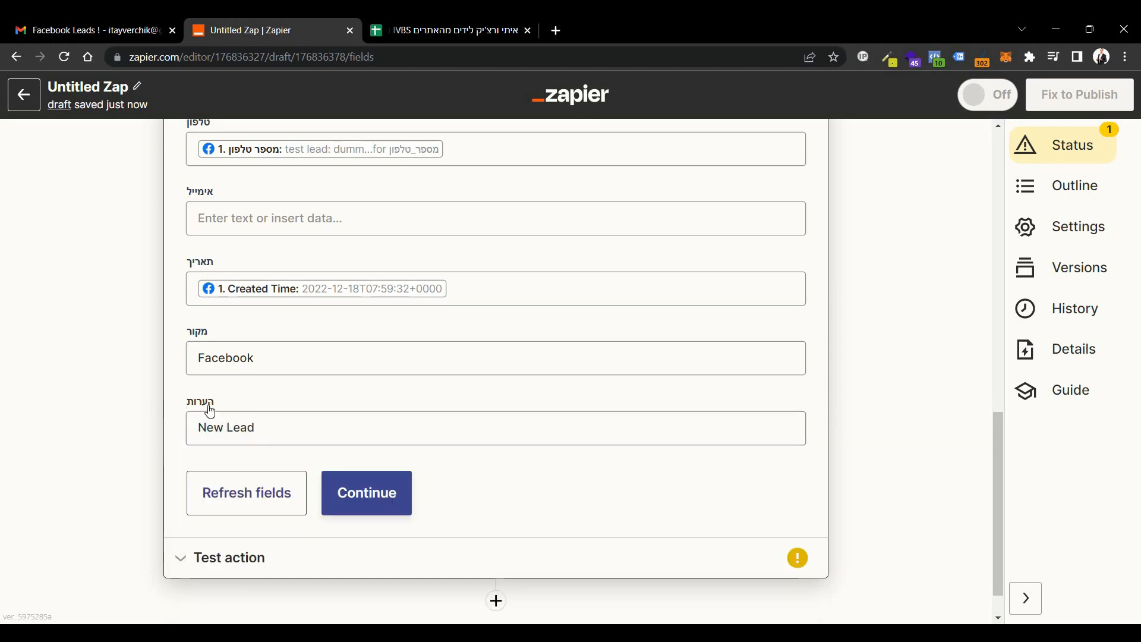
# Test the Create Spreadsheet Row action and check the added row 96 in the Google Sheets leads worksheet.
pyautogui.click(359, 497)
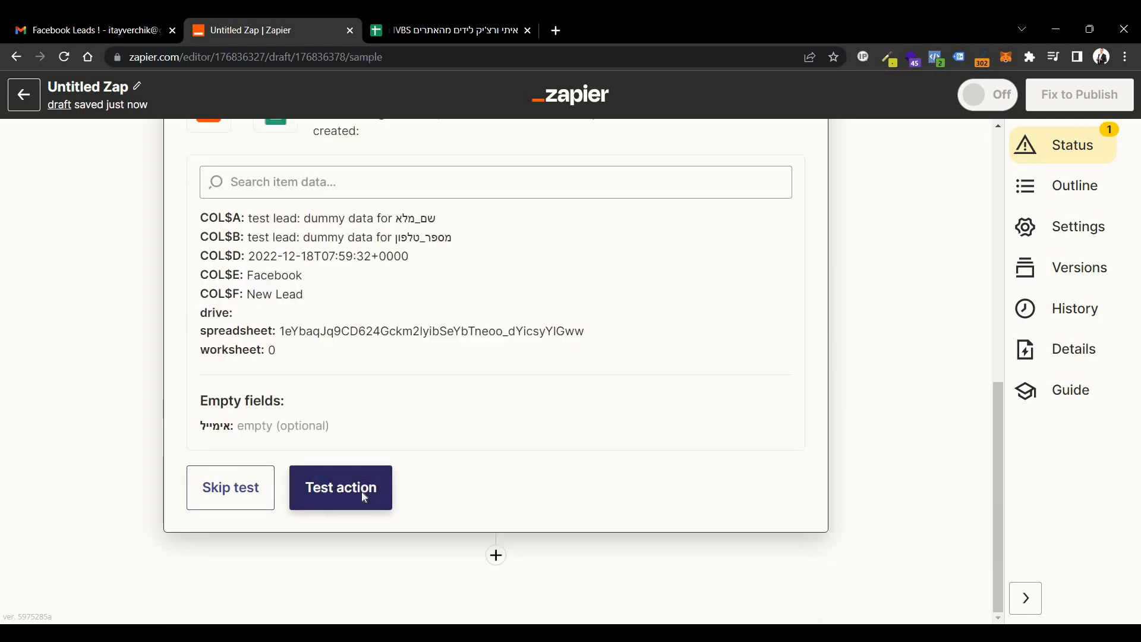
pyautogui.click(363, 497)
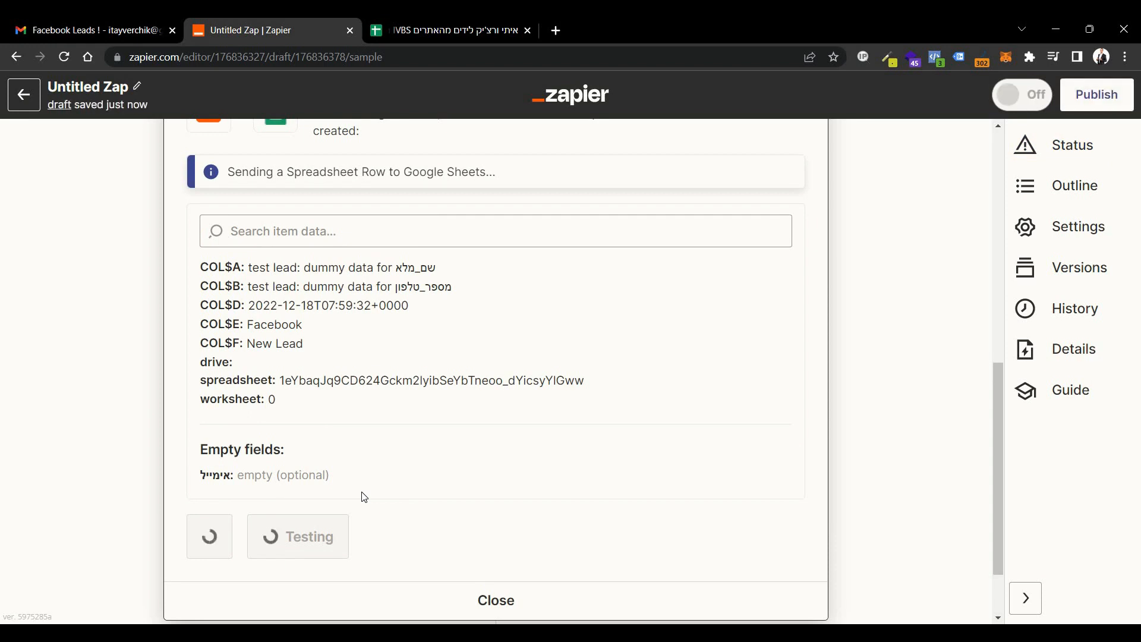
pyautogui.click(464, 28)
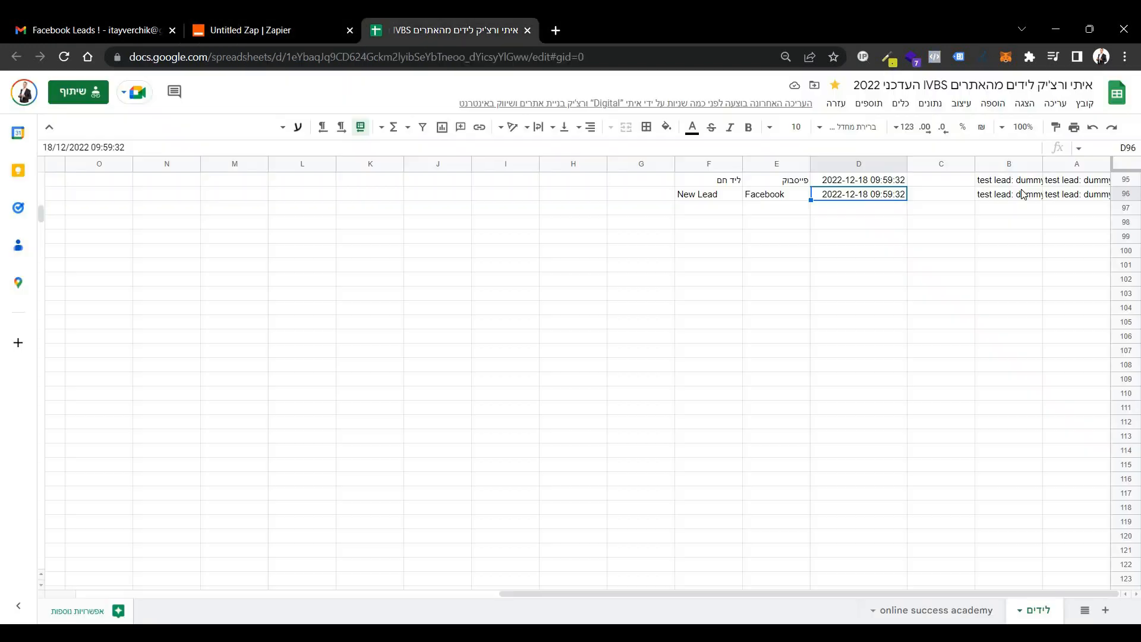
pyautogui.moveTo(708, 194); pyautogui.dragTo(1076, 194)
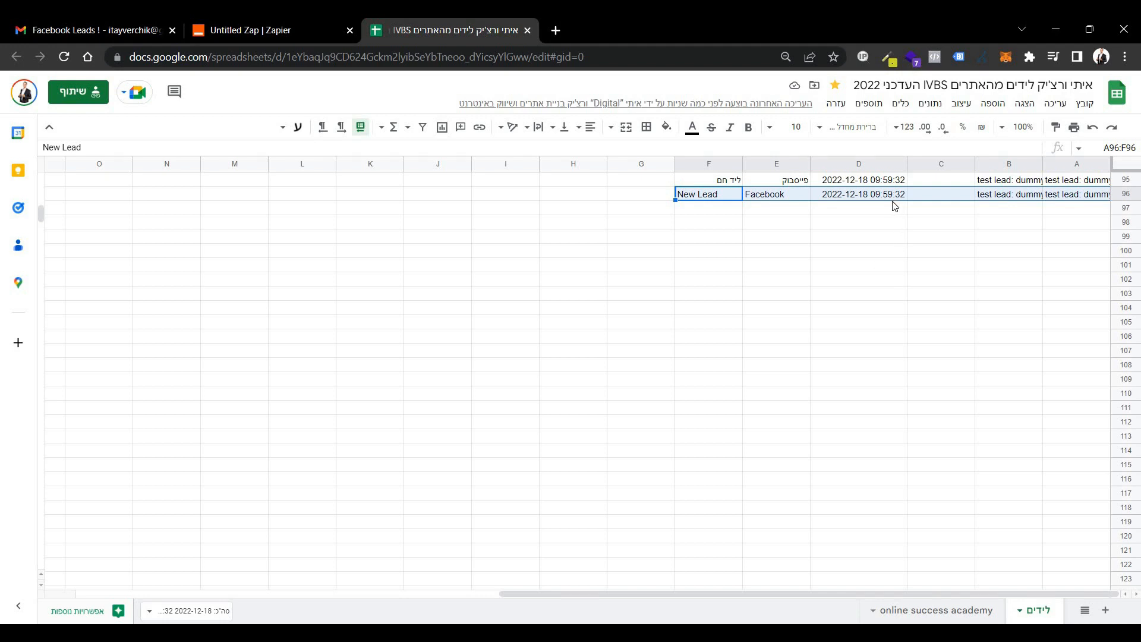
pyautogui.click(702, 211)
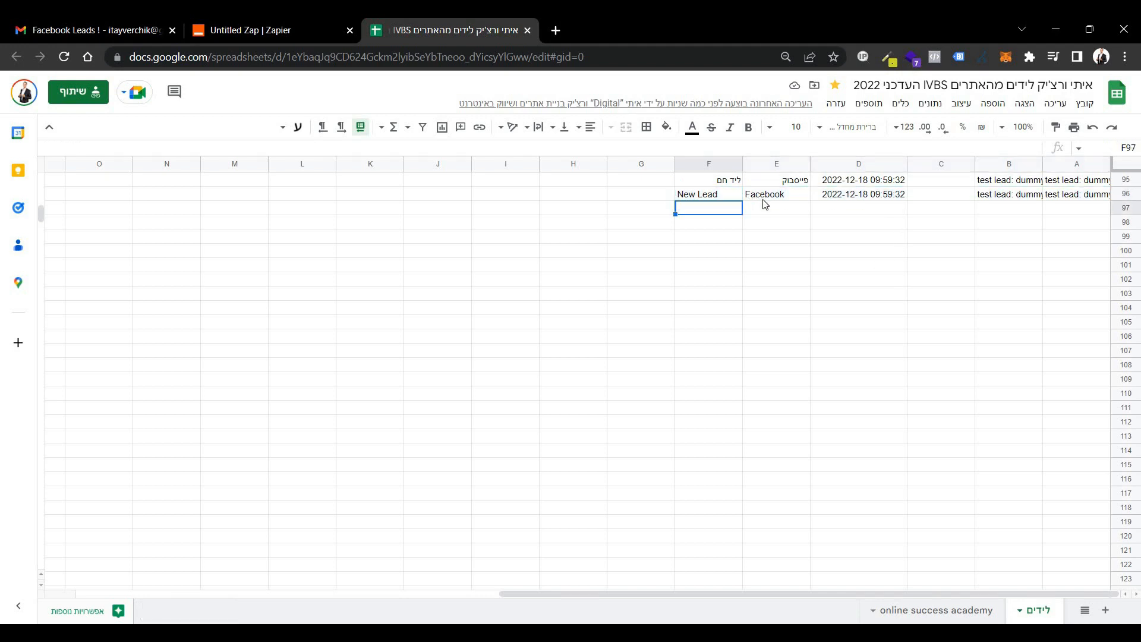